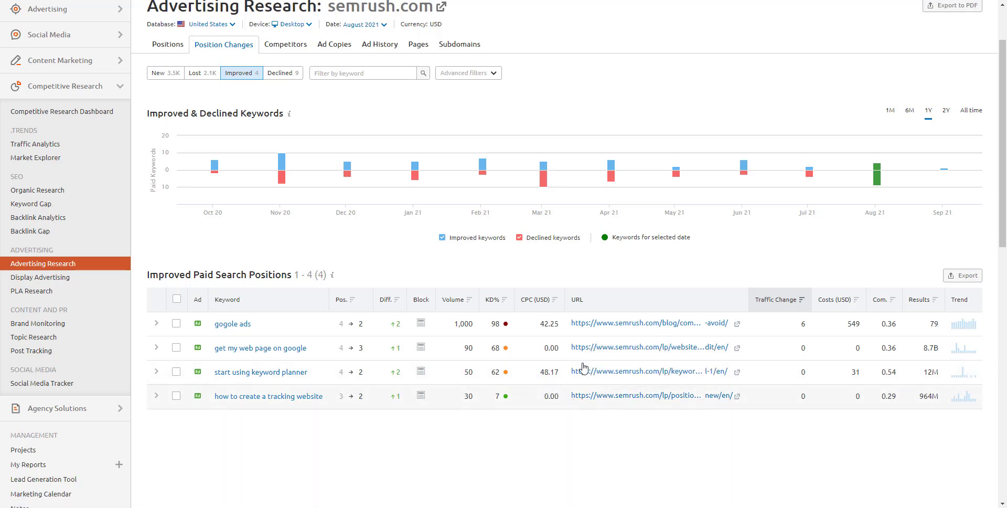
# Open the Competitors report for semrush.com and inspect the keyword and traffic details of domains on the Competitive Positioning Map.
pyautogui.scroll(2, 584, 367)
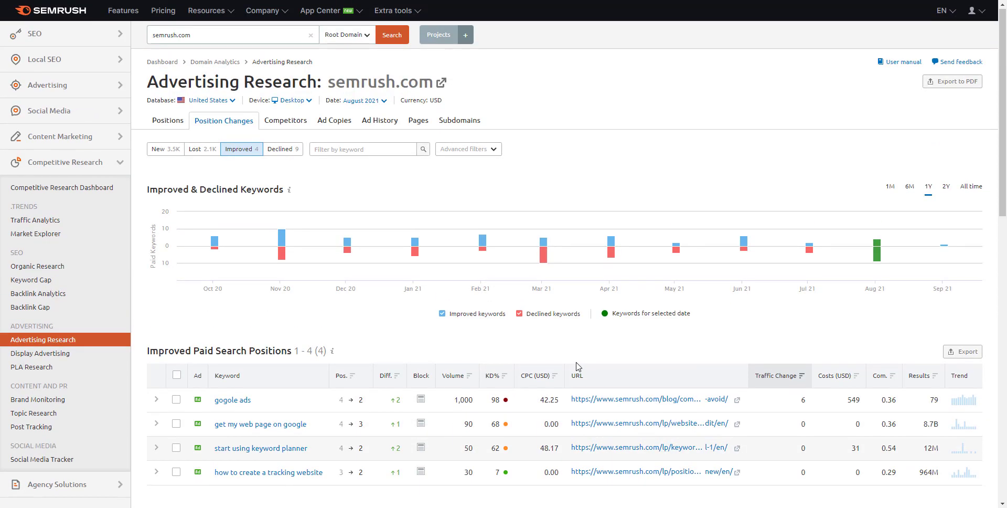
pyautogui.click(274, 129)
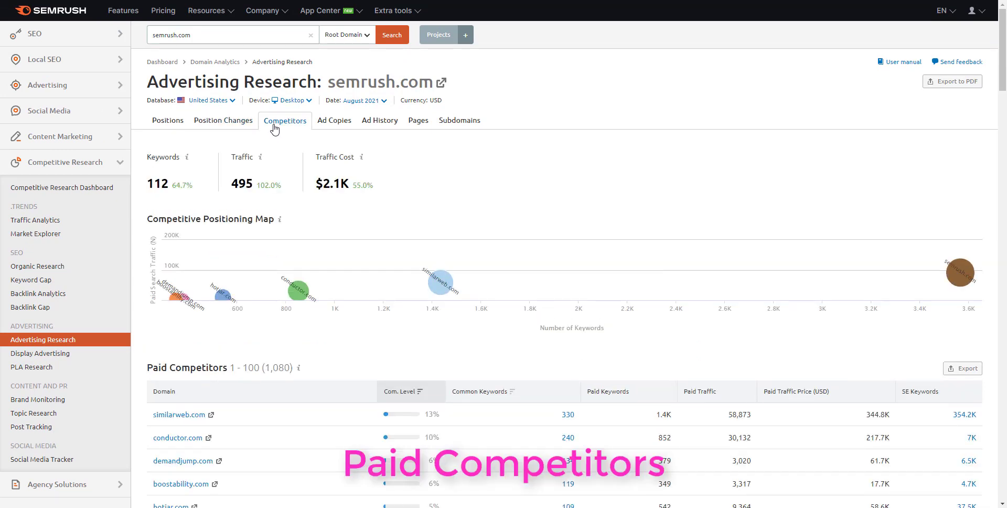
pyautogui.moveTo(428, 282)
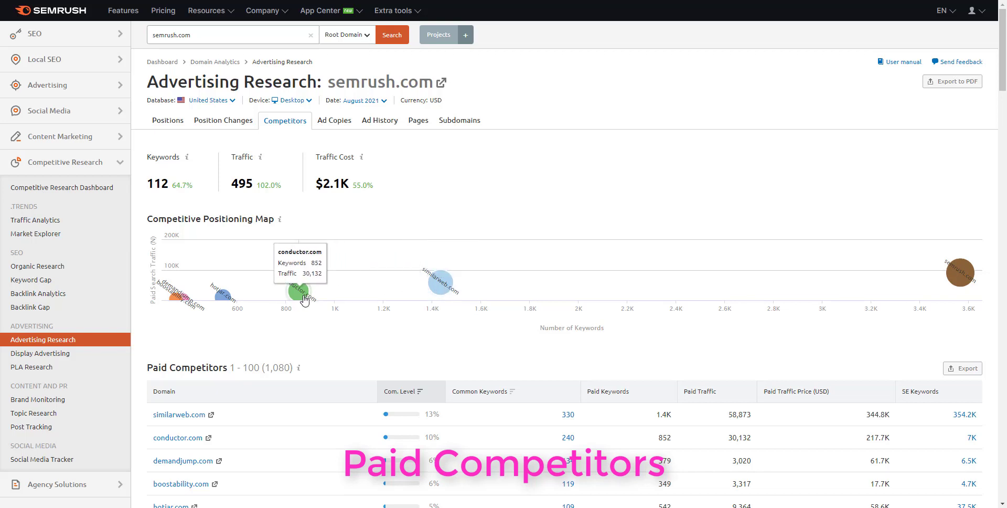
pyautogui.moveTo(229, 300)
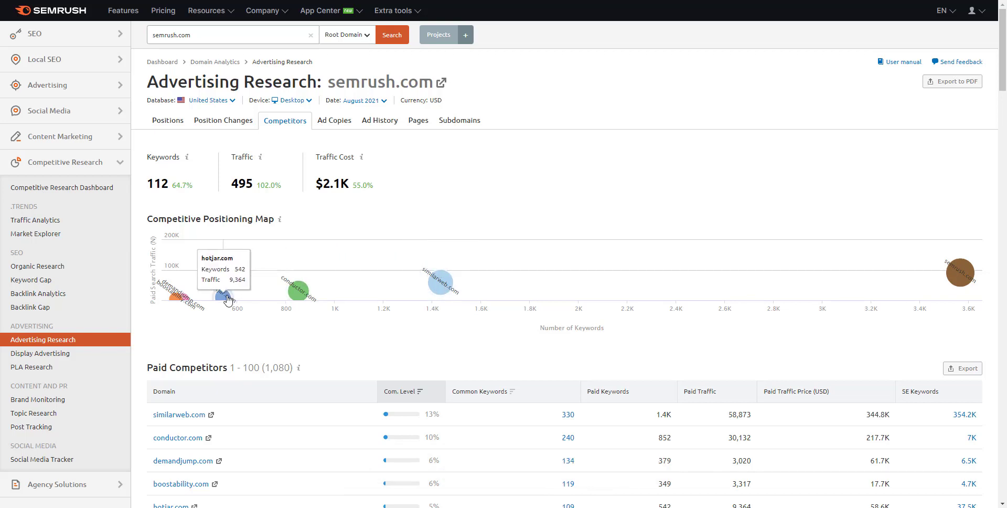
pyautogui.moveTo(173, 302)
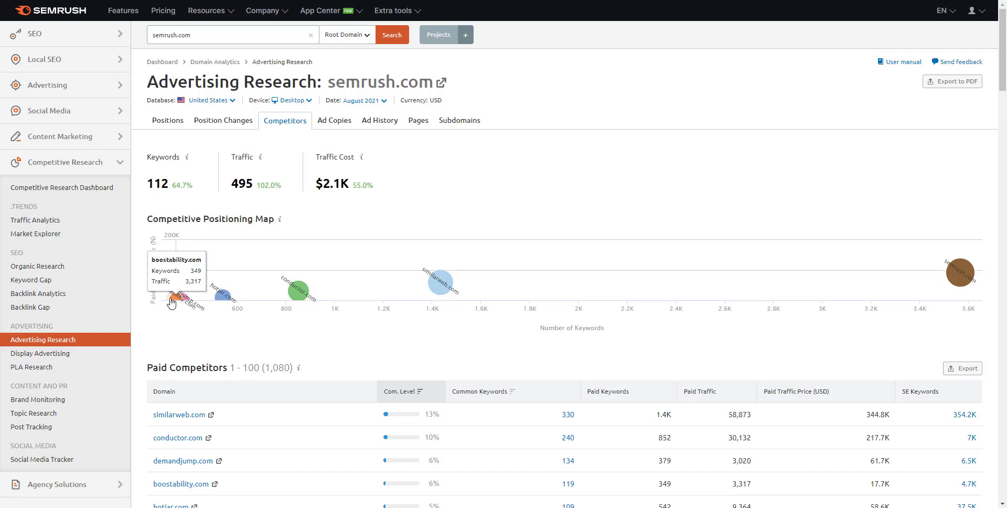
# Look through the Paid Competitors table, including the competition level and common keywords of each domain.
pyautogui.scroll(-3, 516, 297)
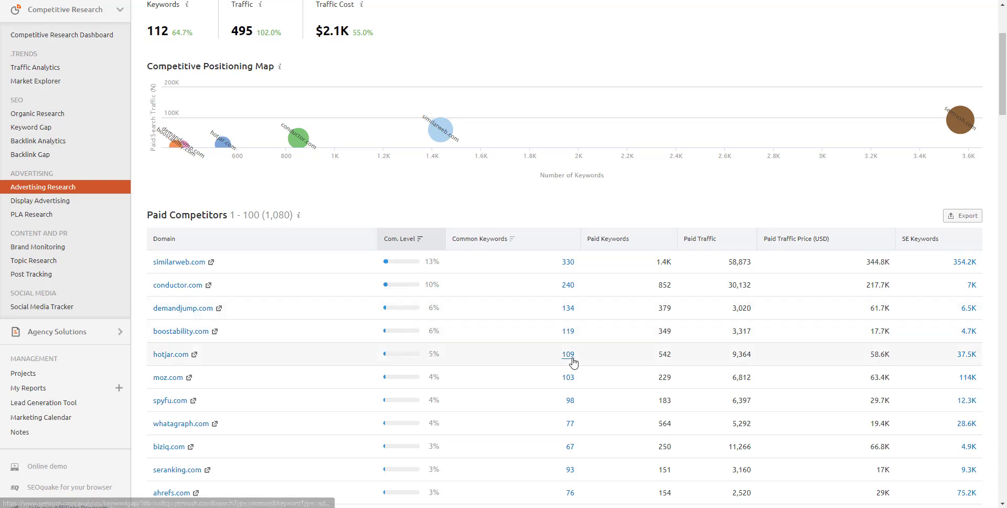
pyautogui.scroll(-4, 572, 357)
pyautogui.scroll(7, 573, 360)
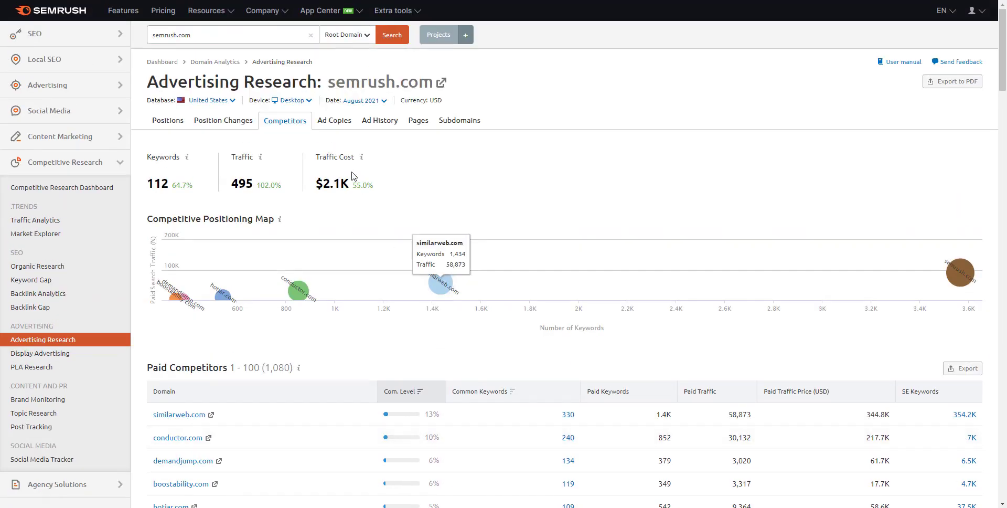
# Open the Ad Copies report for semrush.com and browse the first page of ad titles and descriptions.
pyautogui.click(334, 120)
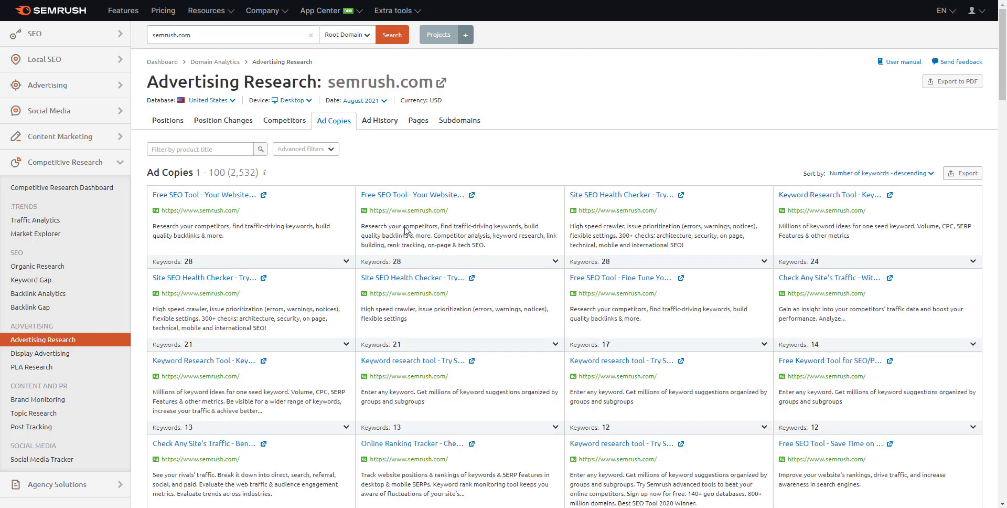
pyautogui.scroll(-7, 685, 248)
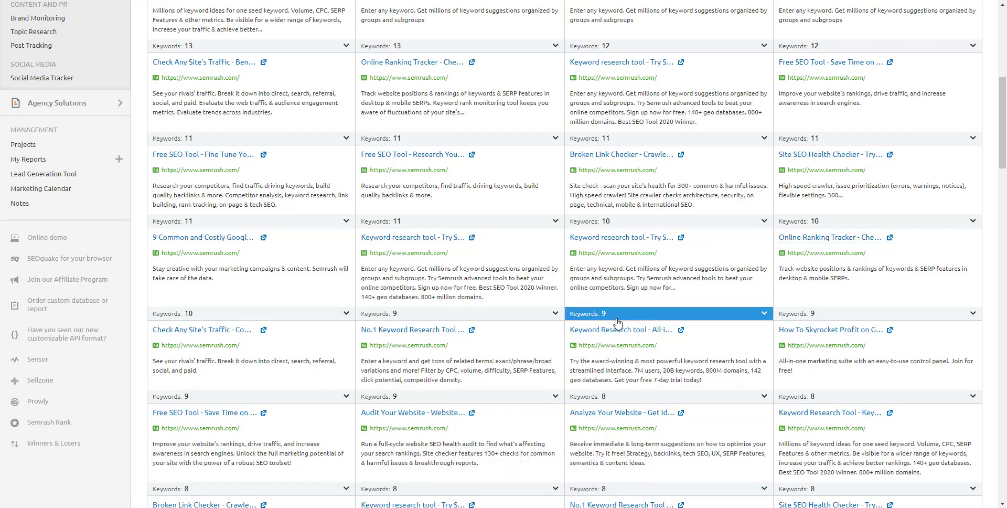
pyautogui.scroll(-8, 617, 321)
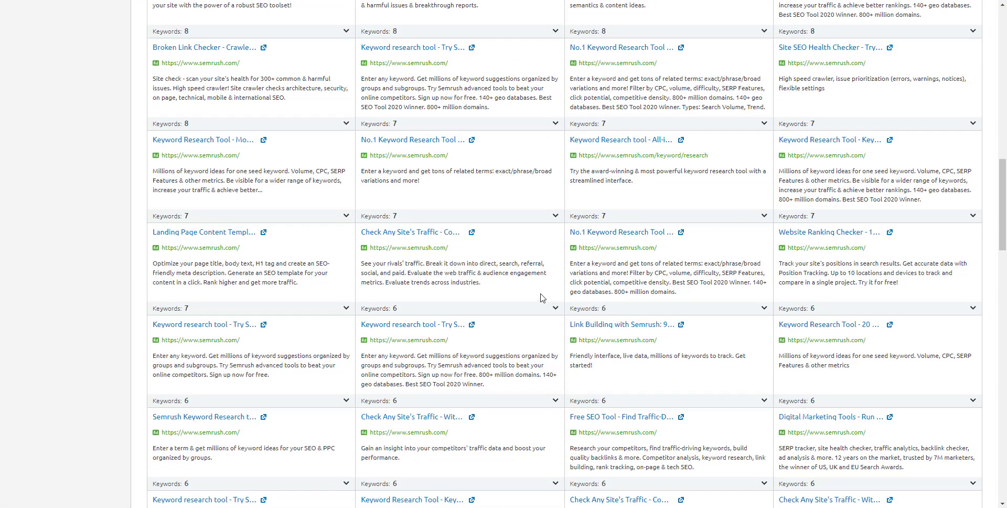
pyautogui.scroll(-8, 611, 253)
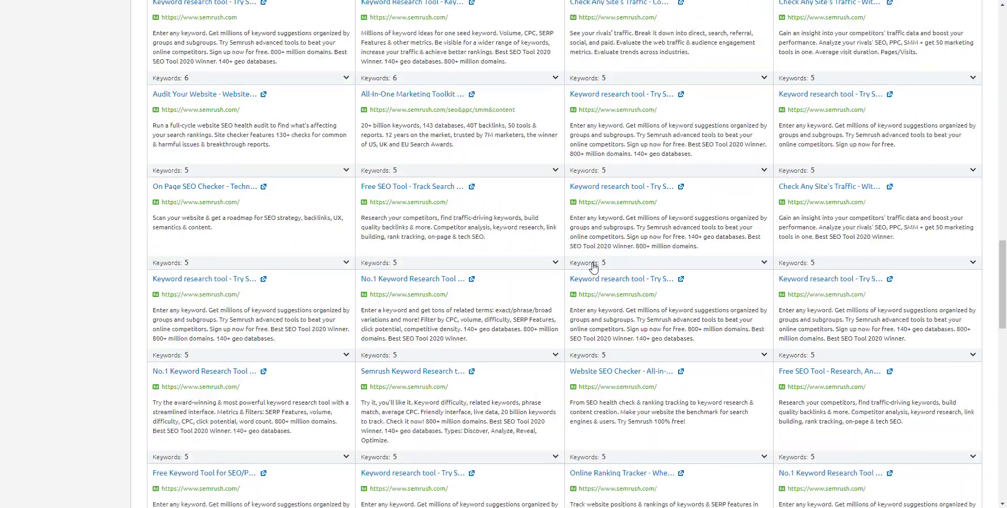
pyautogui.scroll(-5, 593, 266)
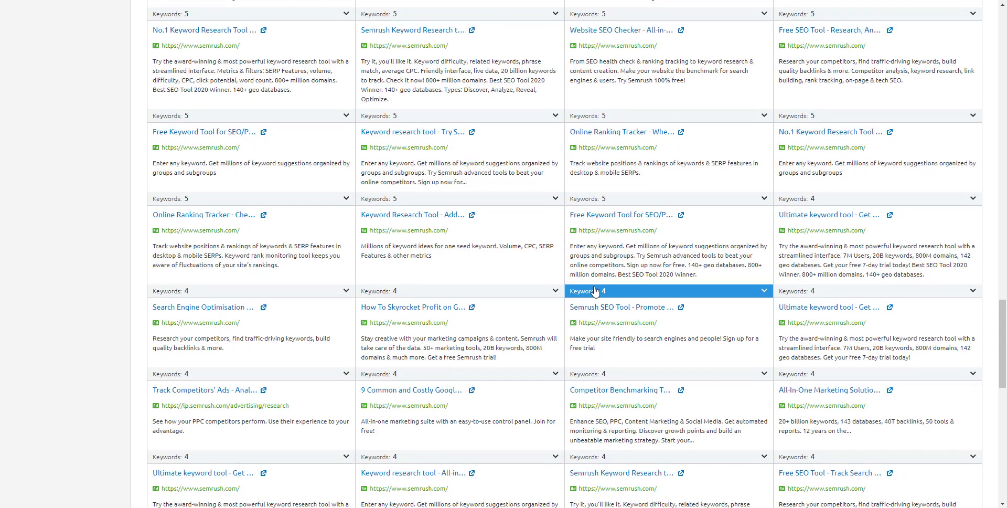
pyautogui.scroll(-4, 596, 291)
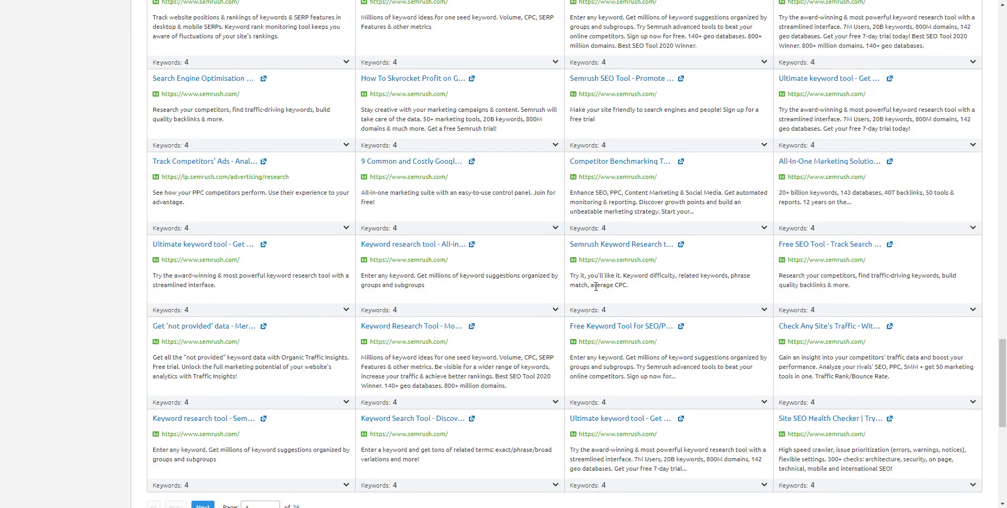
pyautogui.scroll(7, 604, 284)
pyautogui.scroll(20, 603, 284)
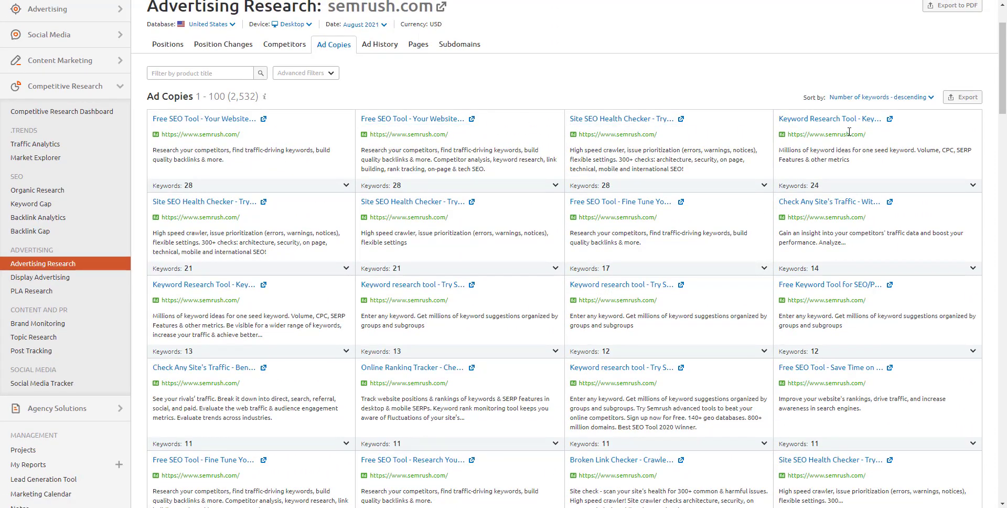
# Review the keywords that trigger the "Site SEO Health Checker" and "Keyword Research Tool" ads in the first row, and collapse the list.
pyautogui.click(645, 189)
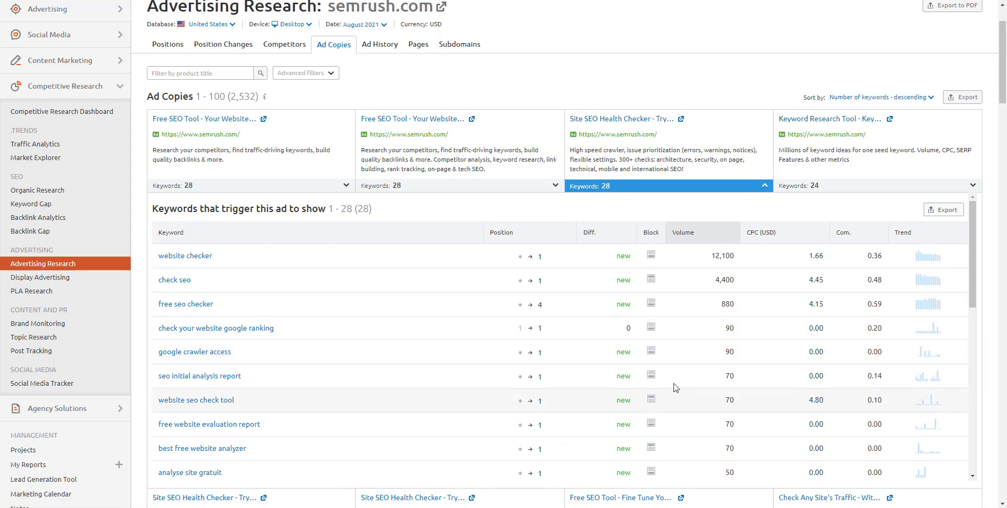
pyautogui.click(841, 187)
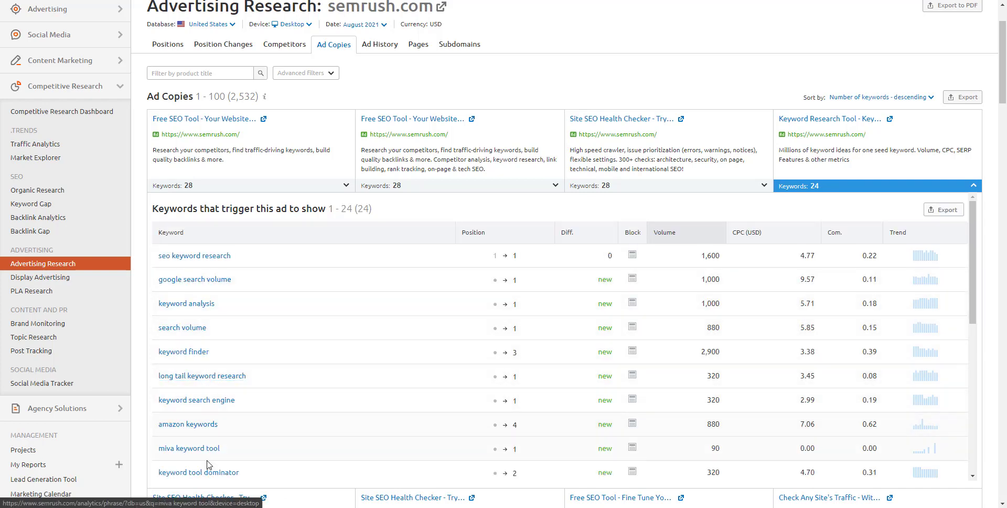
pyautogui.scroll(-1, 253, 407)
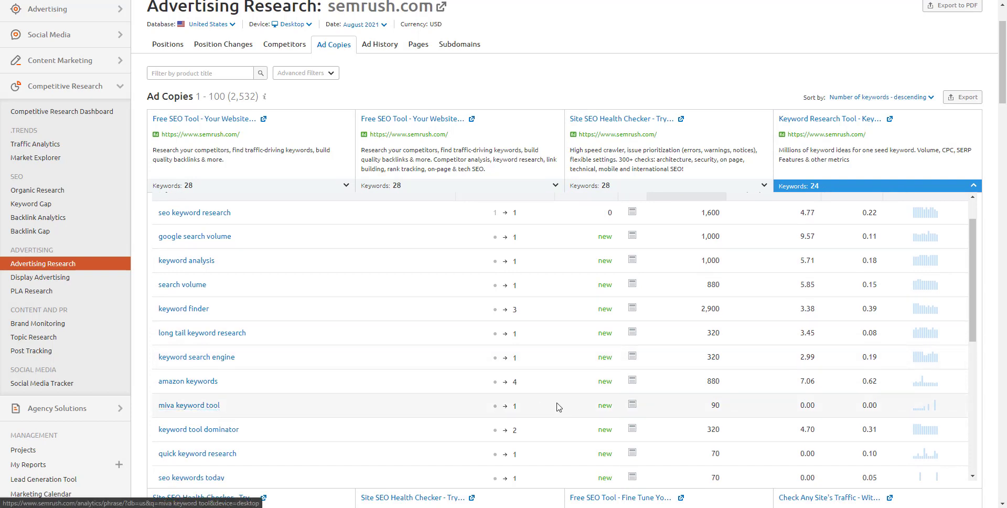
pyautogui.scroll(-2, 559, 405)
pyautogui.scroll(-5, 451, 380)
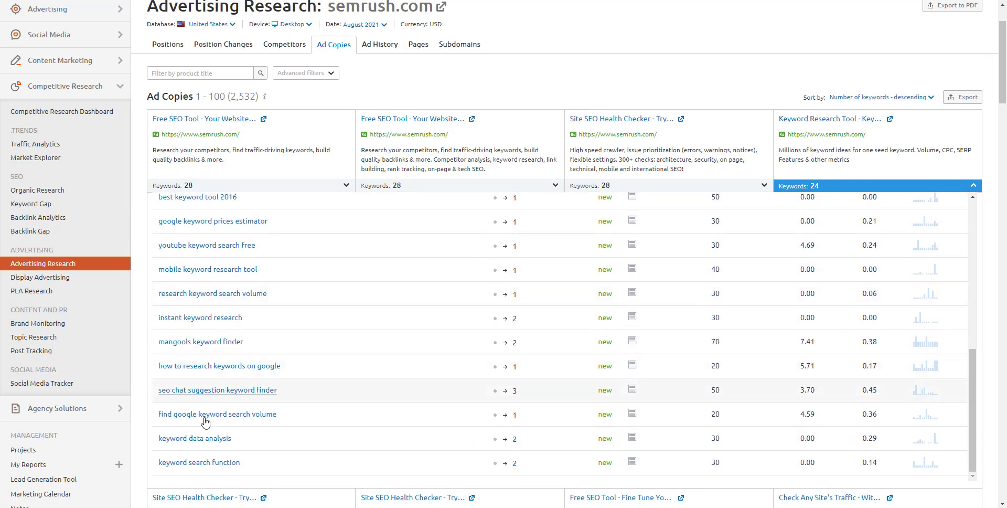
pyautogui.scroll(2, 335, 364)
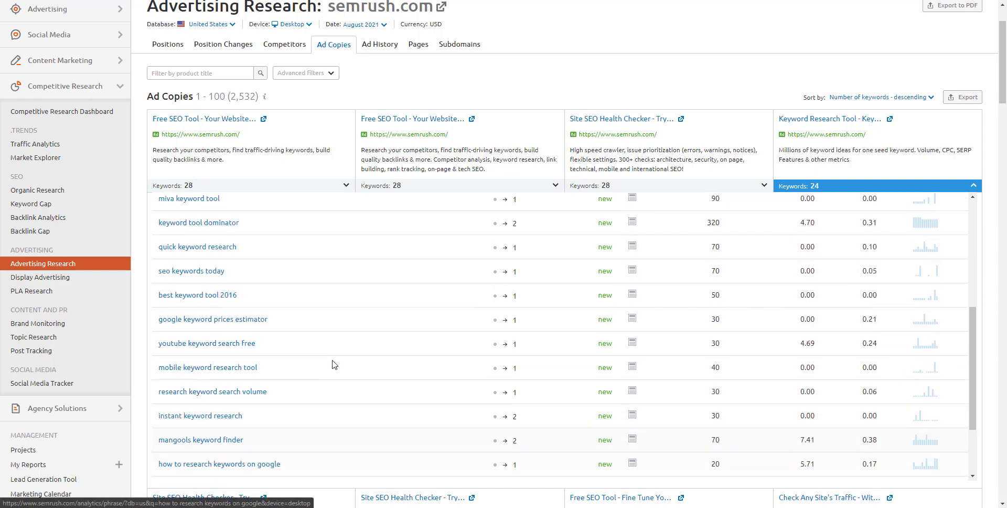
pyautogui.click(789, 186)
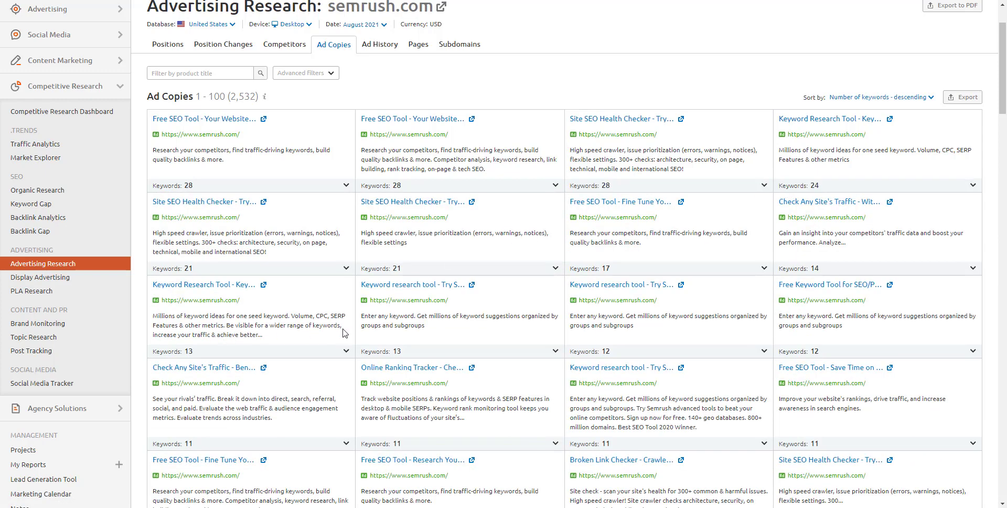
# Review the trigger keywords of the third row's "Keyword research tool" ad with 13 keywords, and collapse the list.
pyautogui.click(425, 351)
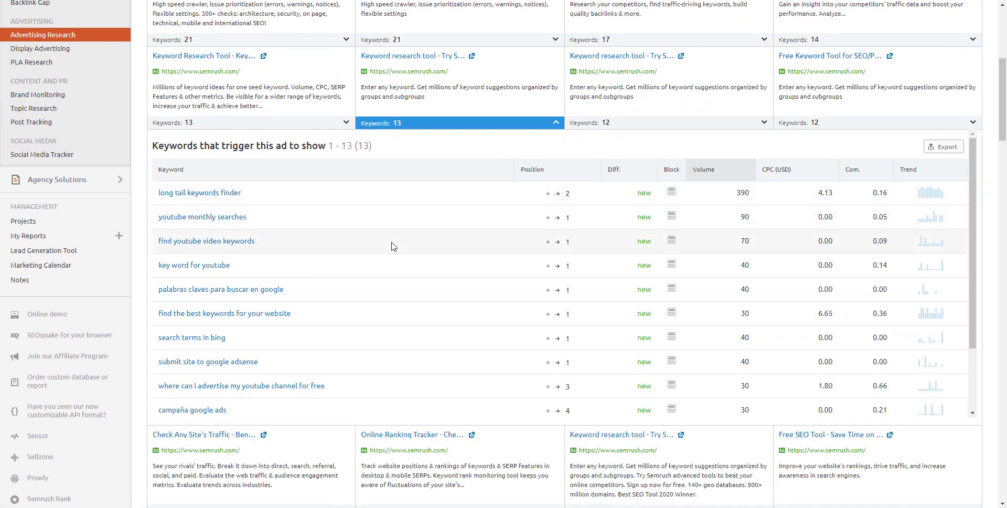
pyautogui.scroll(-3, 522, 273)
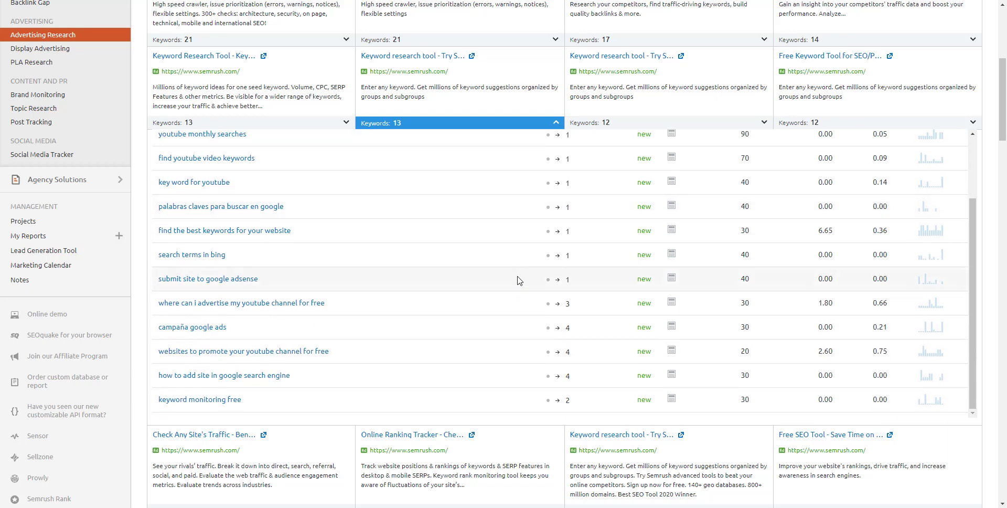
pyautogui.scroll(3, 518, 280)
pyautogui.click(453, 126)
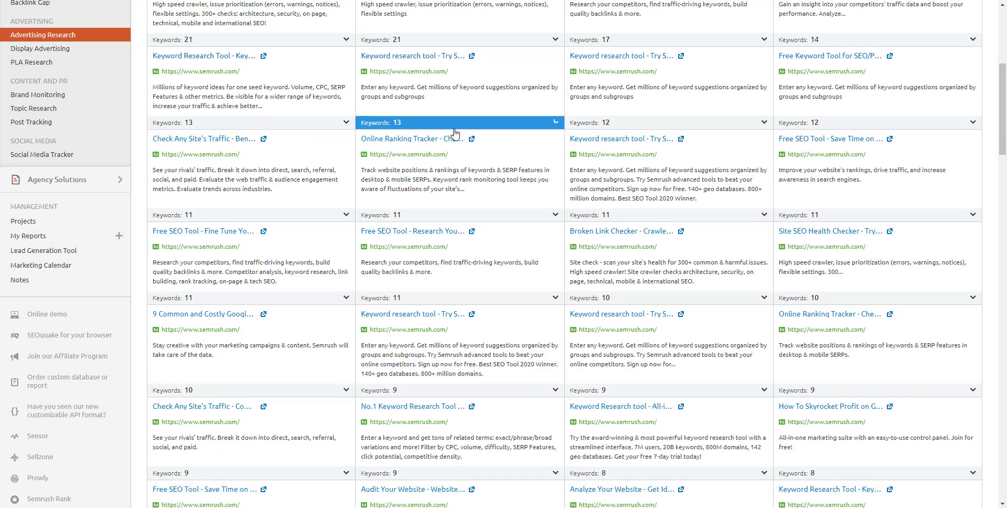
# Review the trigger keywords of the "Keyword research tool" ad beside "9 Common and Costly Googl..." and return to the report's beginning.
pyautogui.click(461, 391)
pyautogui.scroll(-3, 472, 341)
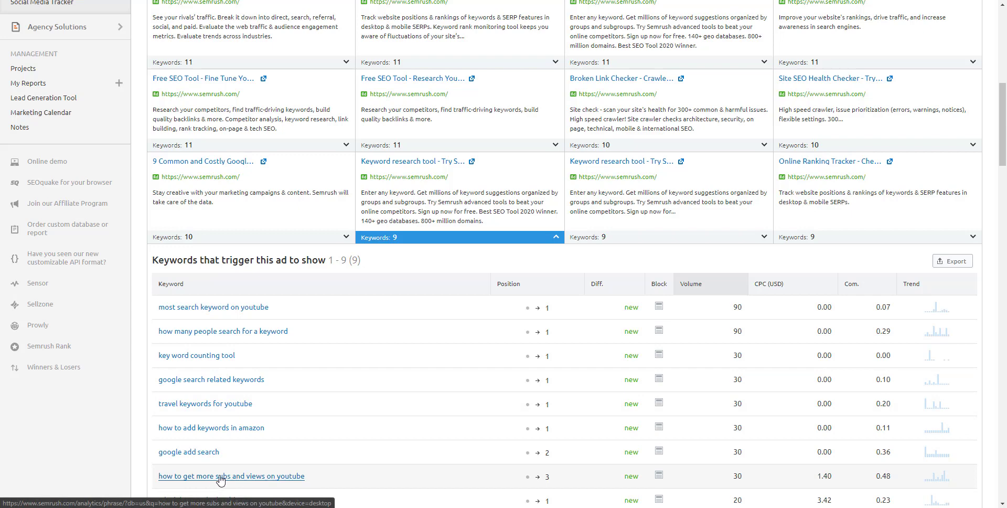
pyautogui.scroll(-3, 497, 441)
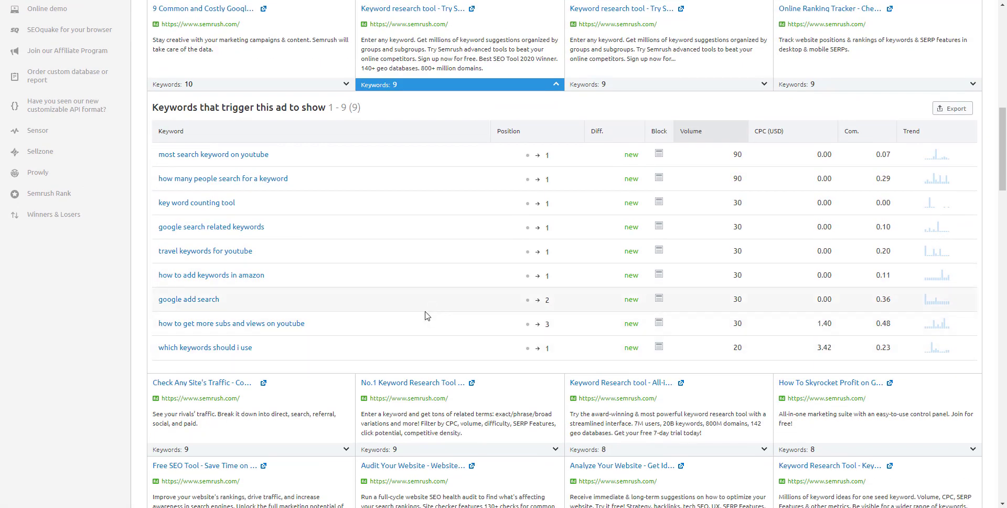
pyautogui.scroll(3, 351, 308)
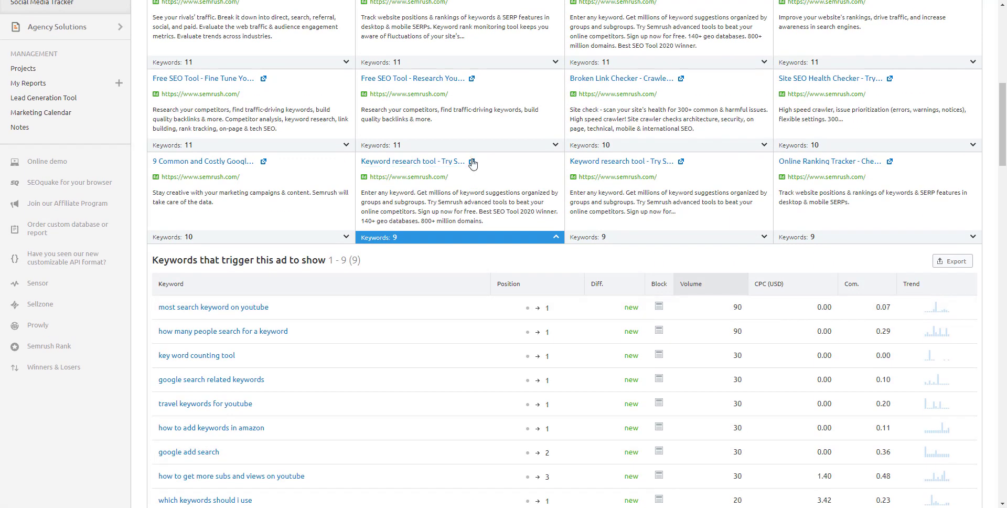
pyautogui.scroll(9, 471, 167)
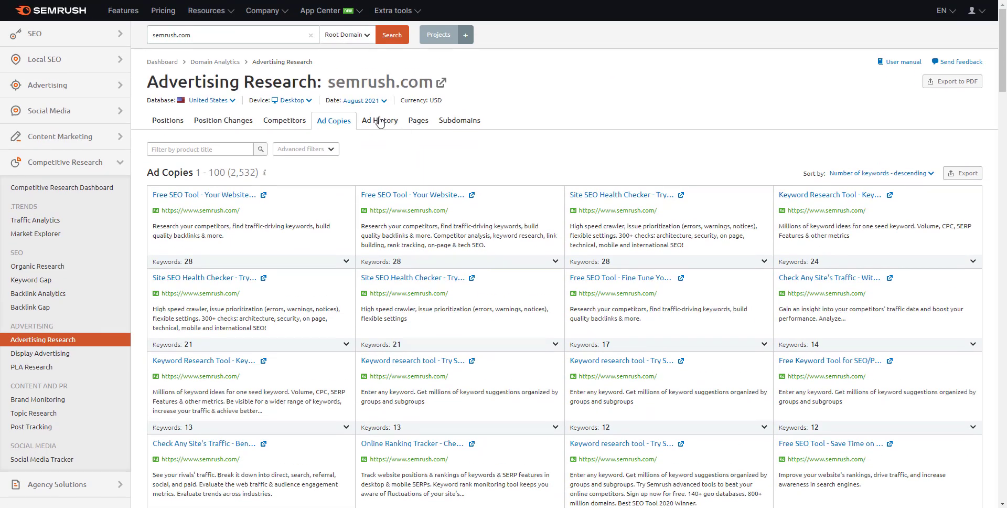
# Filter the ad copies to include product titles containing "now", and show the keywords of the first matching ad.
pyautogui.click(327, 149)
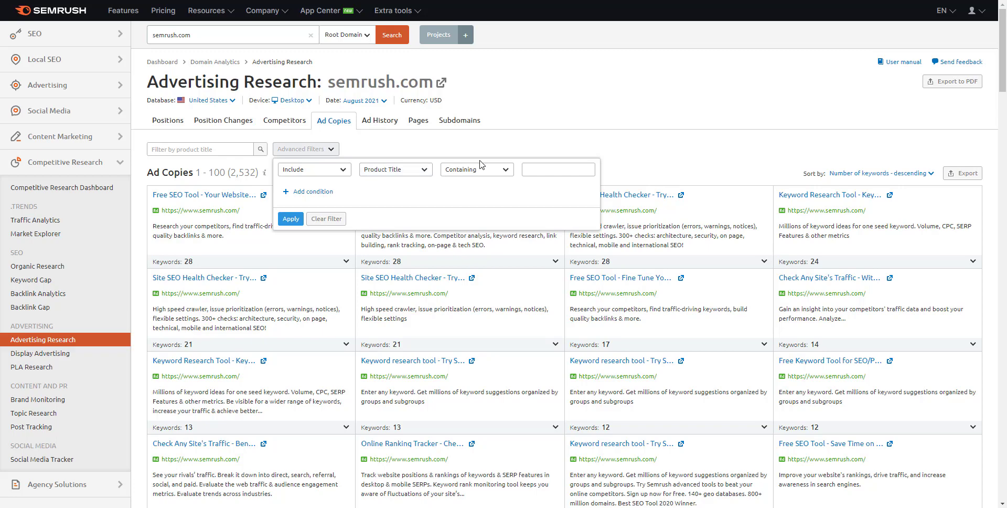
pyautogui.click(420, 174)
pyautogui.click(419, 174)
pyautogui.click(537, 171)
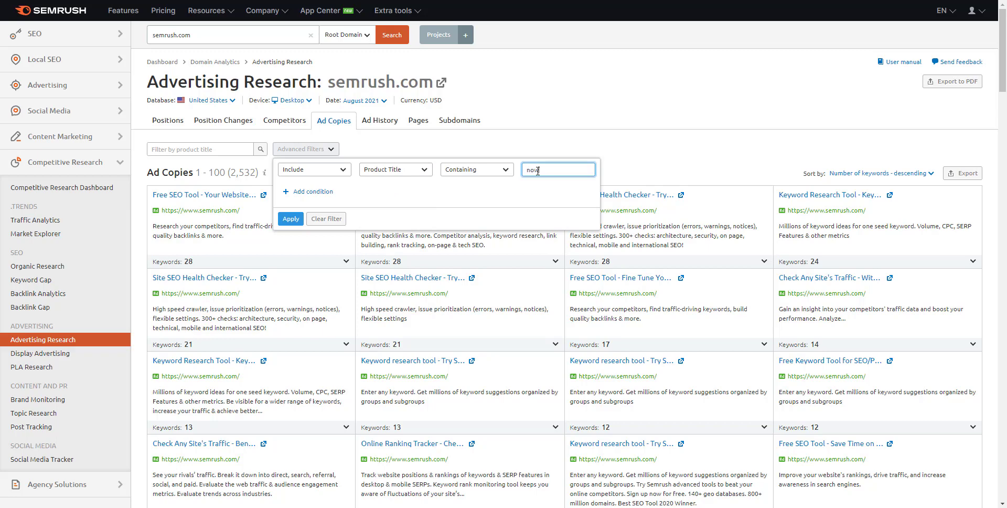
pyautogui.click(291, 218)
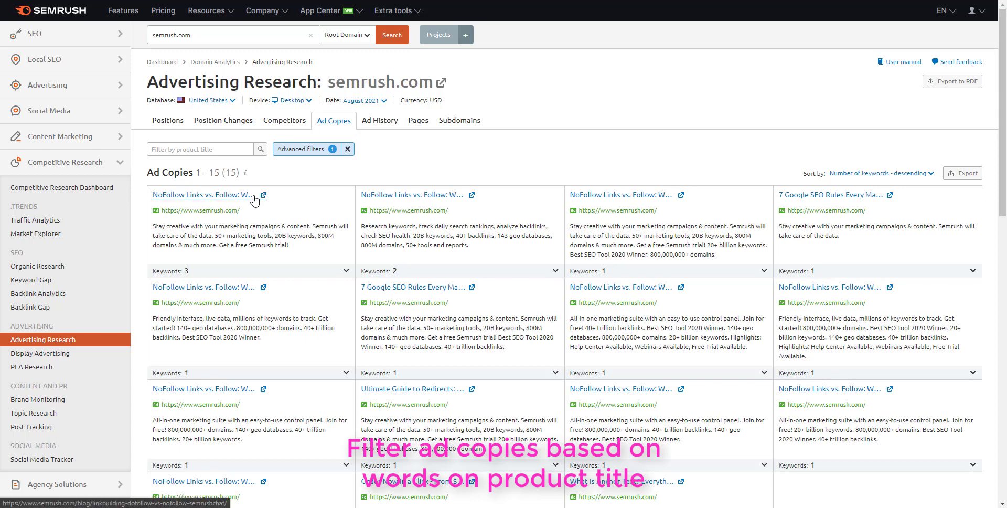
pyautogui.click(264, 271)
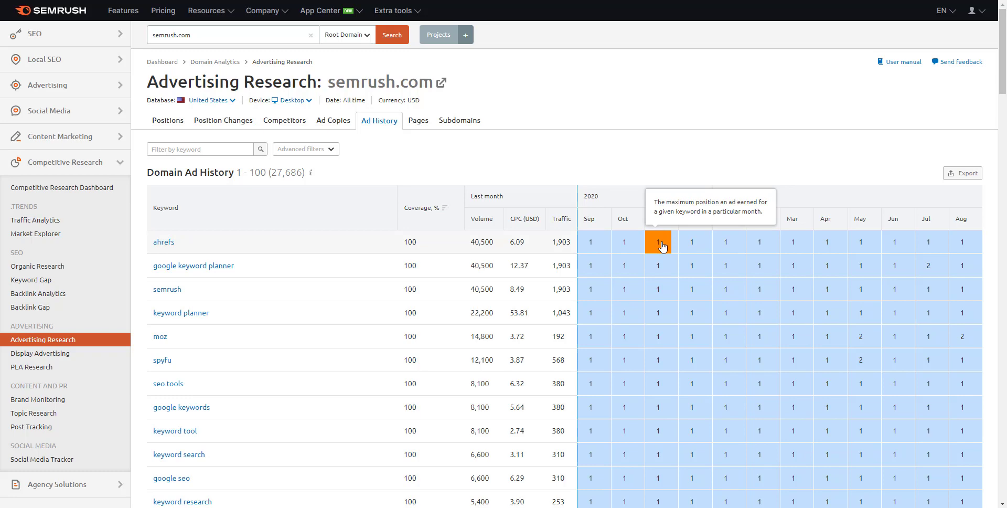
# Examine the Domain Ad History table for monthly ad positions and coverage of each keyword.
pyautogui.scroll(-6, 691, 292)
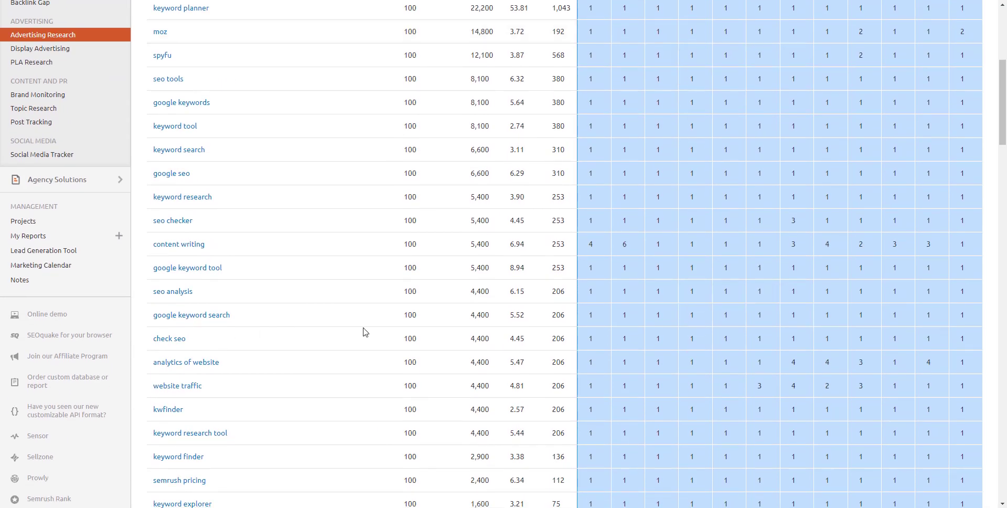
pyautogui.scroll(-7, 800, 276)
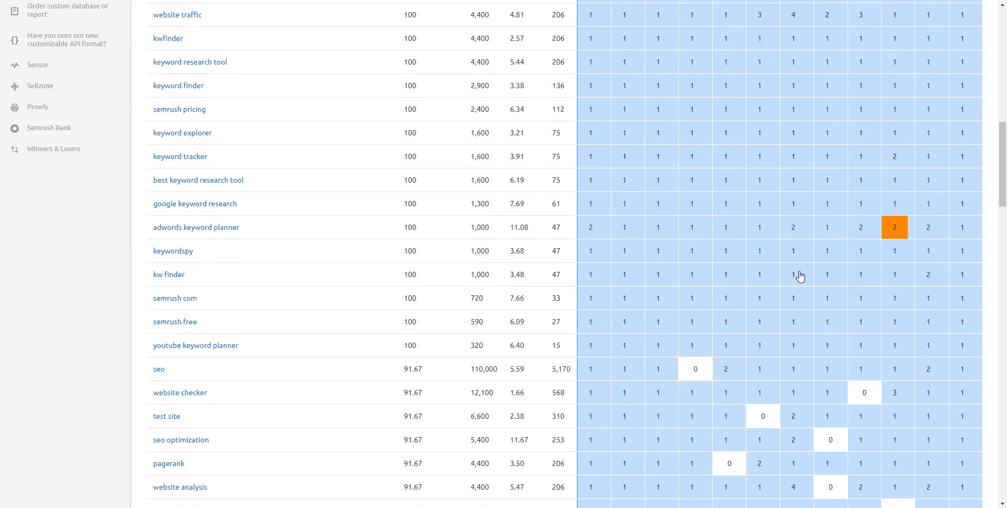
pyautogui.scroll(-7, 626, 338)
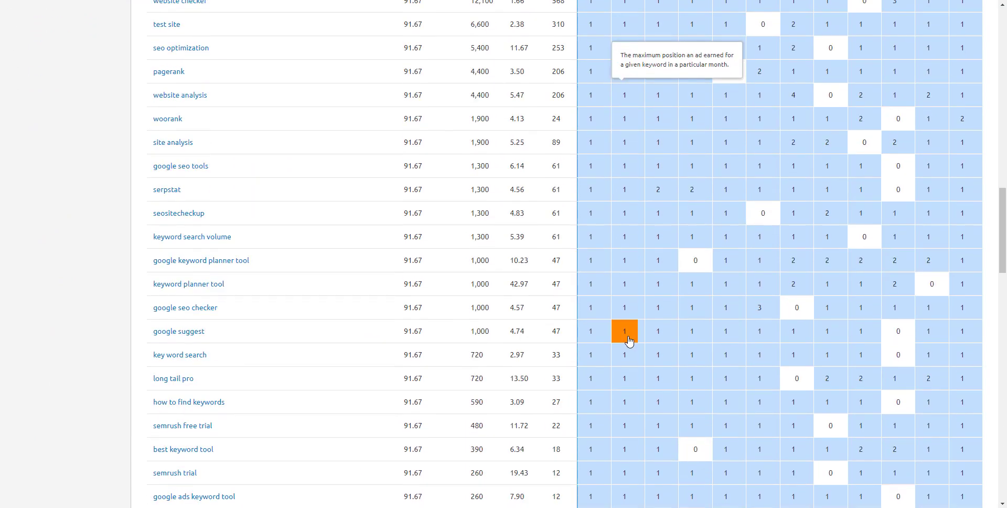
pyautogui.scroll(20, 629, 340)
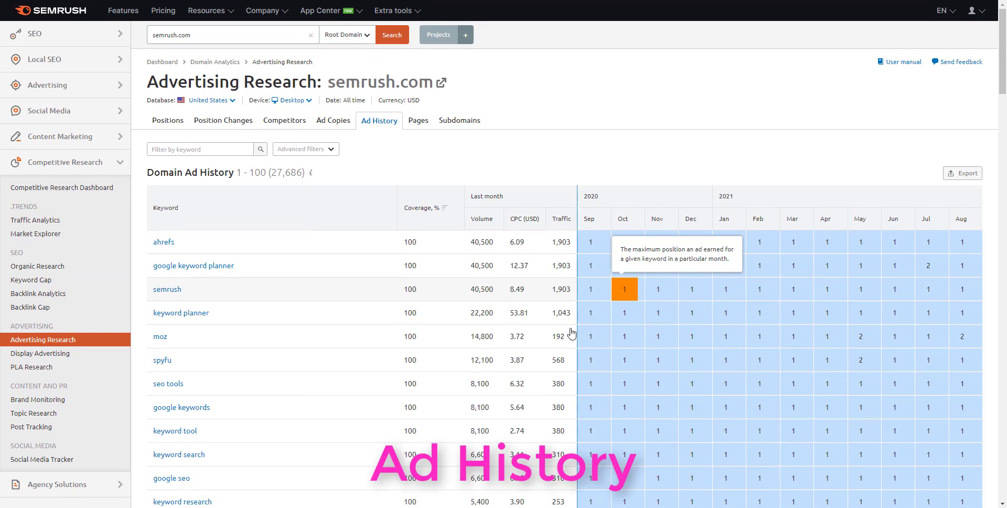
# Show the monthly ads for the "semrush" keyword at October 2020 and read their descriptions.
pyautogui.click(625, 289)
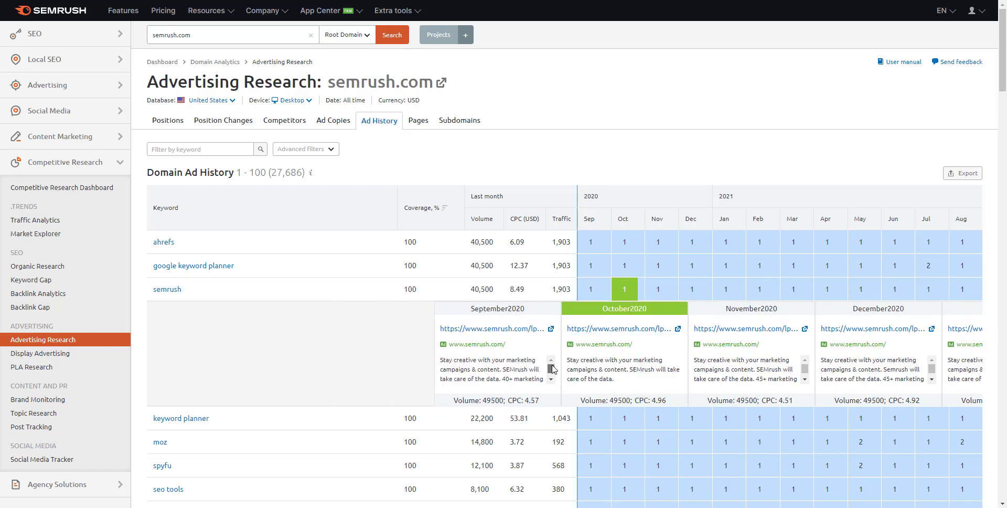
pyautogui.moveTo(653, 381); pyautogui.dragTo(648, 391)
pyautogui.click(696, 390)
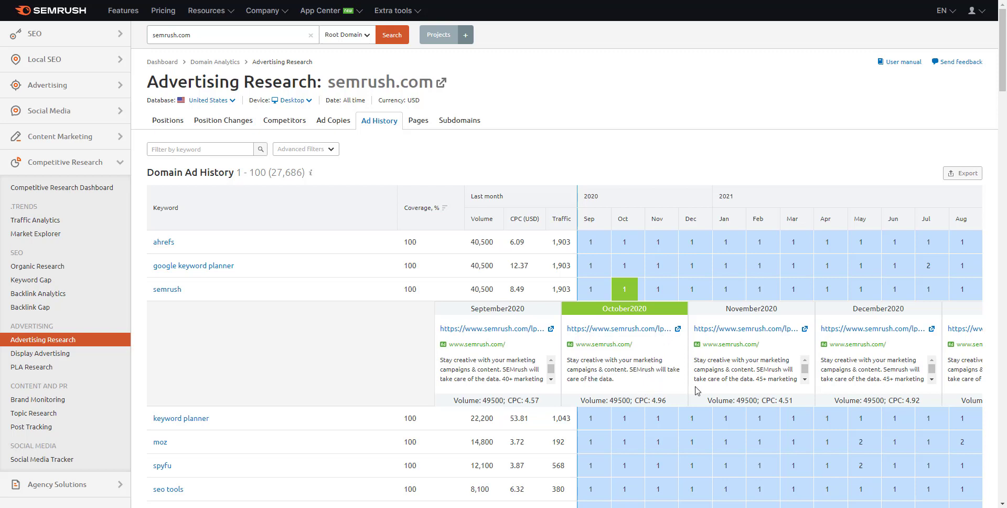
# Compare the "semrush" keyword's ads, search volume and CPC at February 2021 and at August 2021.
pyautogui.click(759, 294)
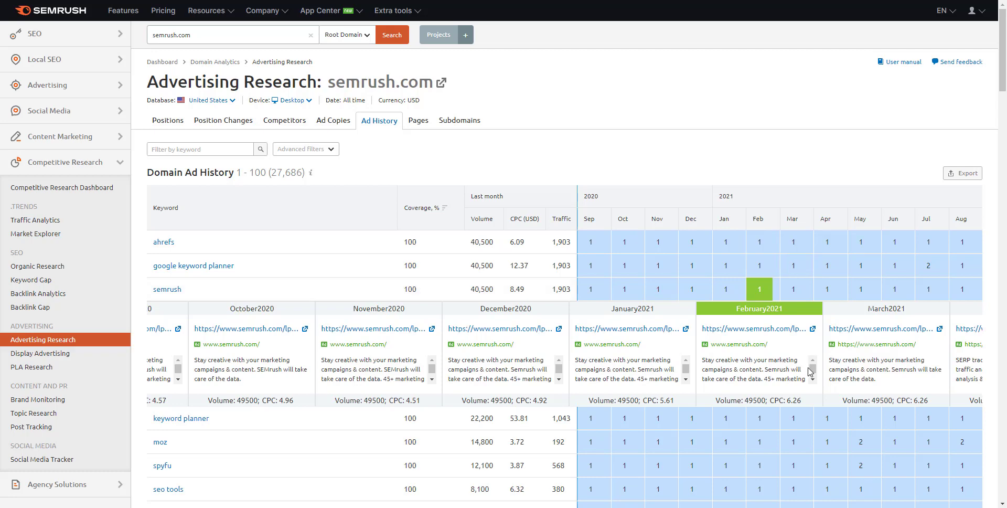
pyautogui.moveTo(813, 368)
pyautogui.mouseDown()
pyautogui.moveTo(813, 378)
pyautogui.moveTo(813, 369)
pyautogui.mouseUp()
pyautogui.moveTo(269, 400); pyautogui.dragTo(384, 400)
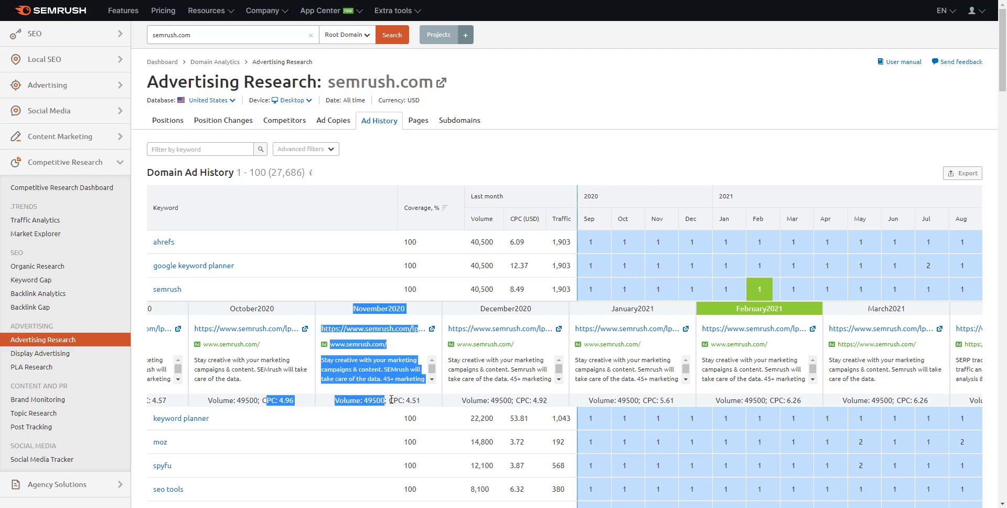
pyautogui.click(310, 407)
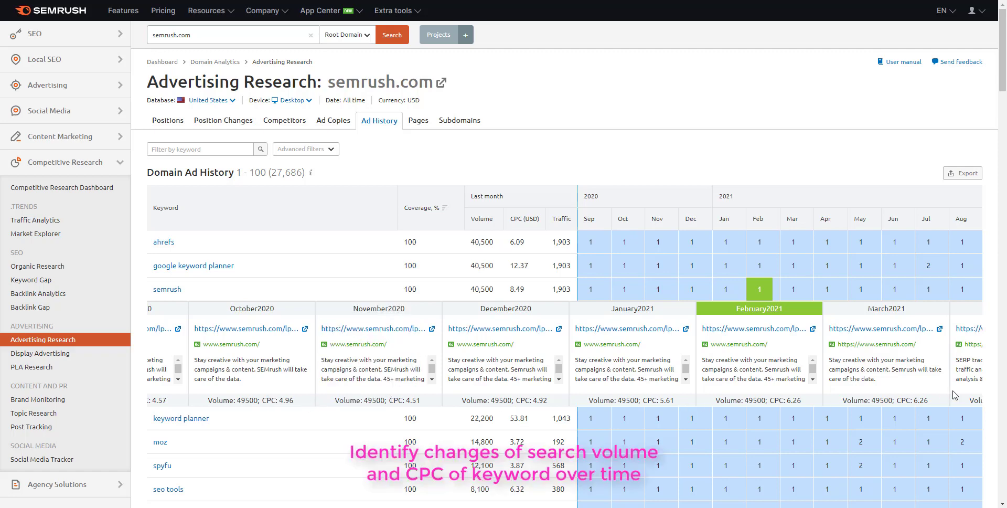
pyautogui.click(968, 292)
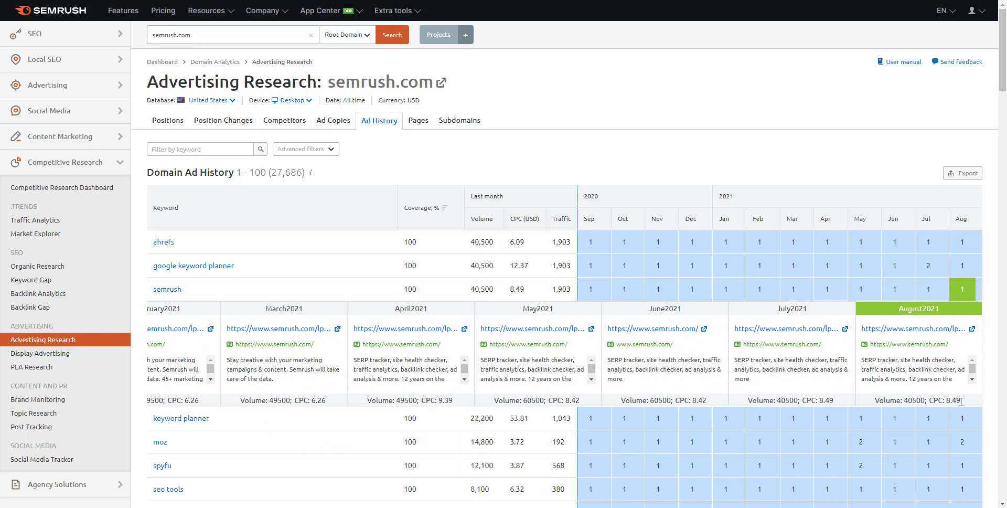
pyautogui.click(947, 401)
# Look through the advanced filter's field and matching options for the ad history, and close it without applying a filter.
pyautogui.click(320, 150)
pyautogui.click(367, 173)
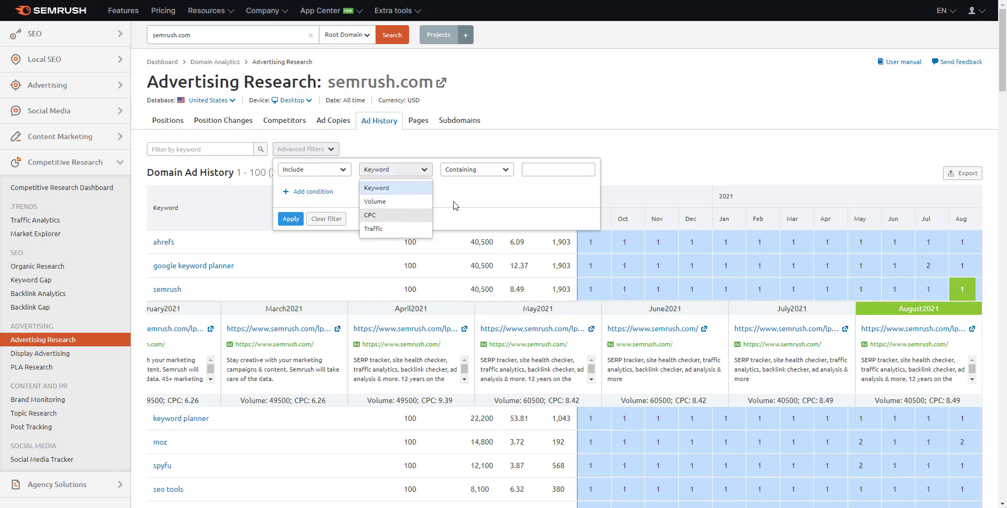
pyautogui.click(481, 174)
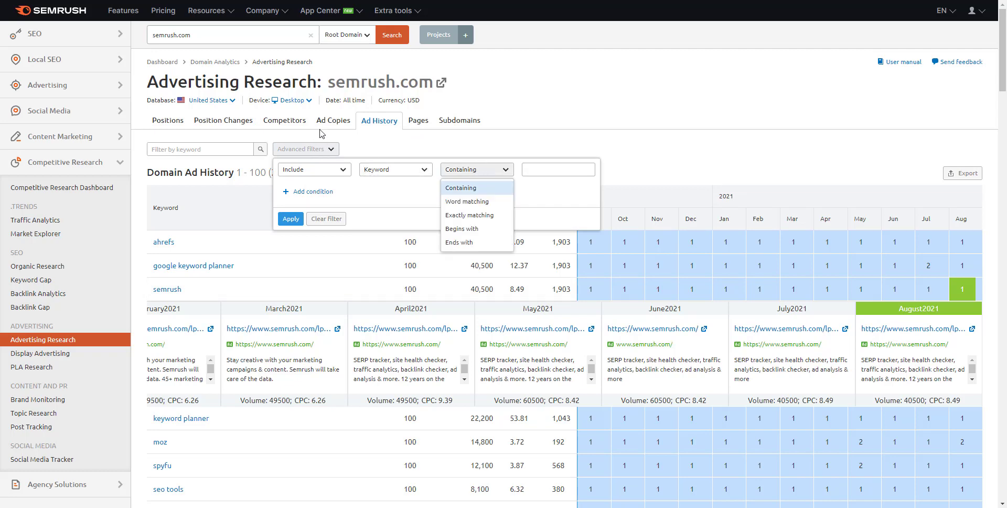
pyautogui.click(336, 150)
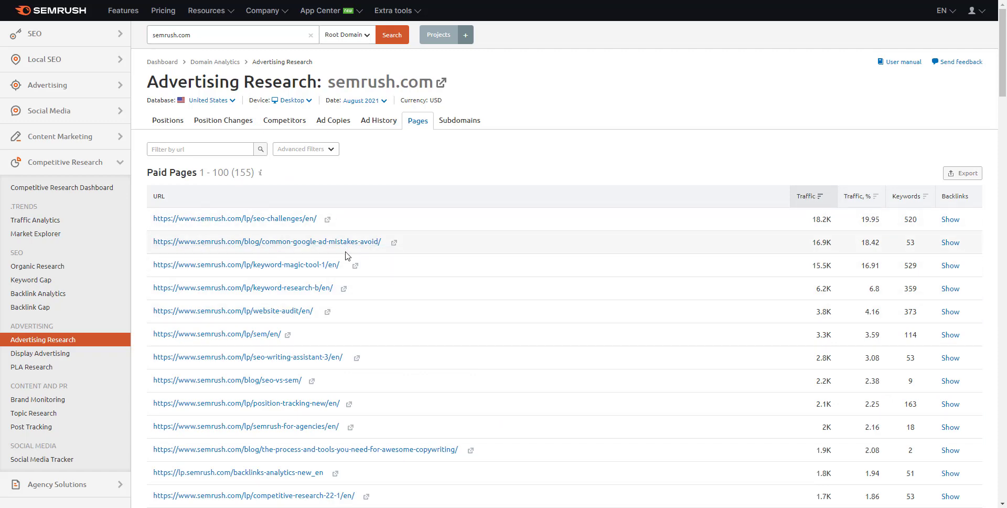
# Review semrush.com's Paid Pages list and show the Subdomains report.
pyautogui.scroll(-4, 345, 255)
pyautogui.scroll(4, 351, 257)
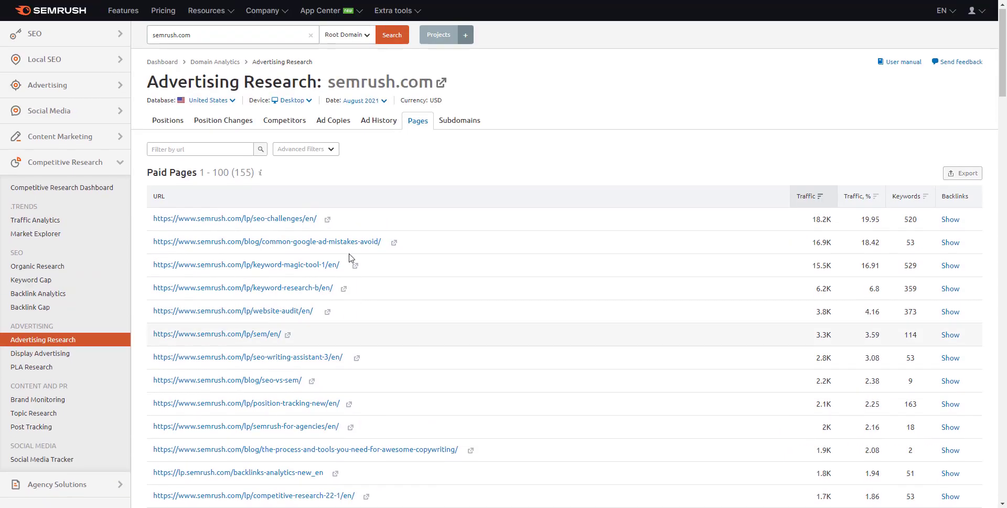
pyautogui.click(445, 125)
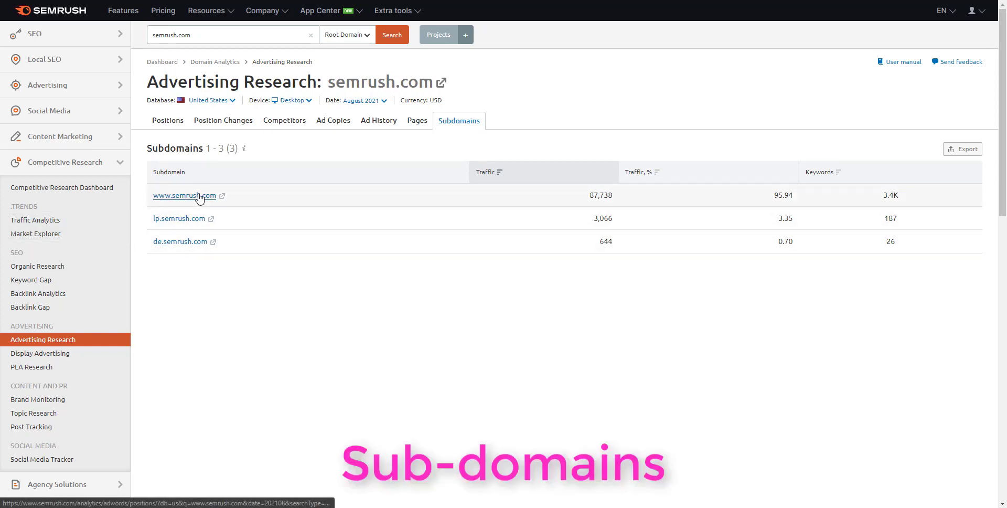
pyautogui.click(423, 124)
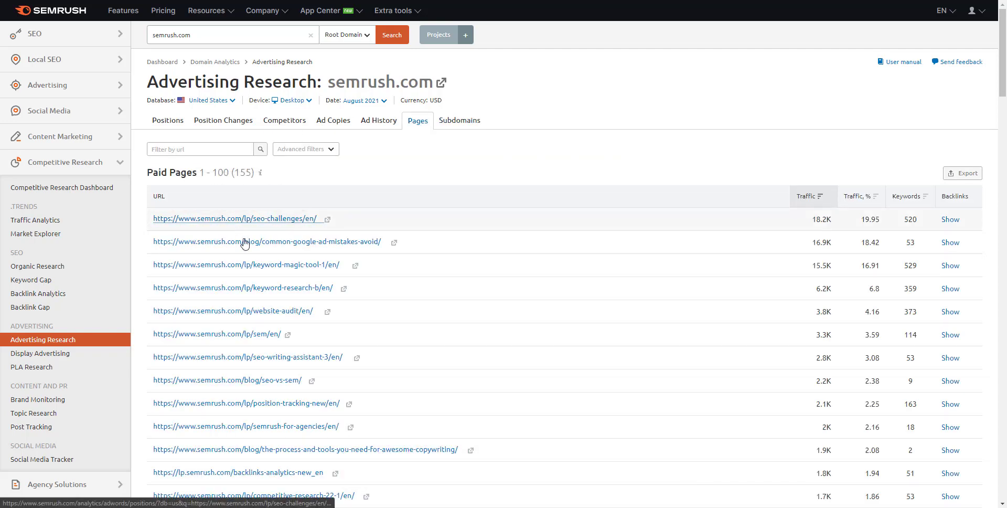
pyautogui.click(273, 265)
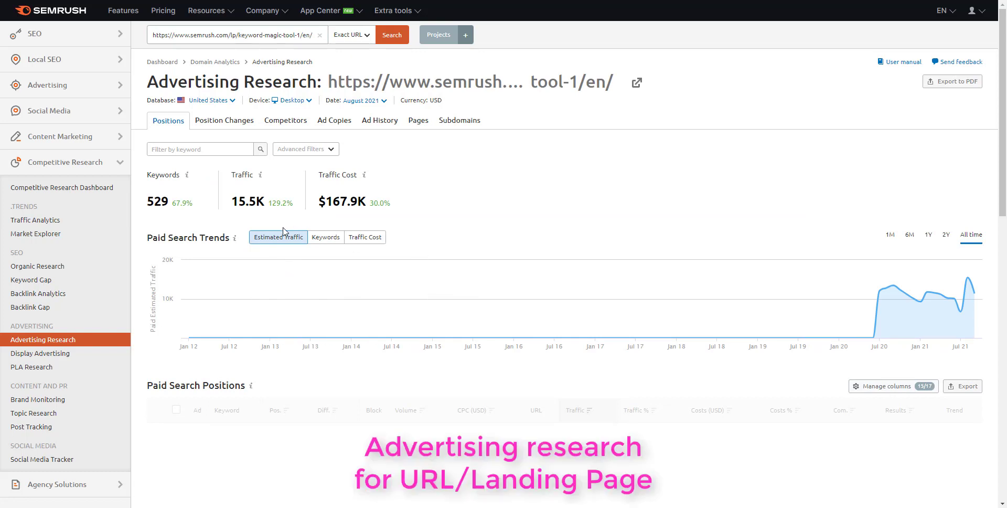
# View the landing page's one-month paid search trends for keywords and traffic cost, and check the Paid Search Positions section.
pyautogui.click(892, 236)
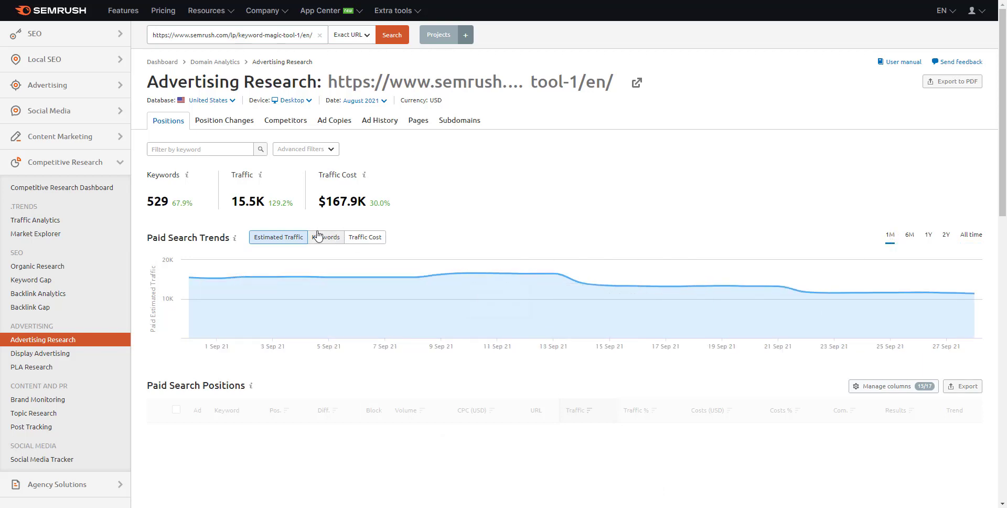
pyautogui.click(335, 237)
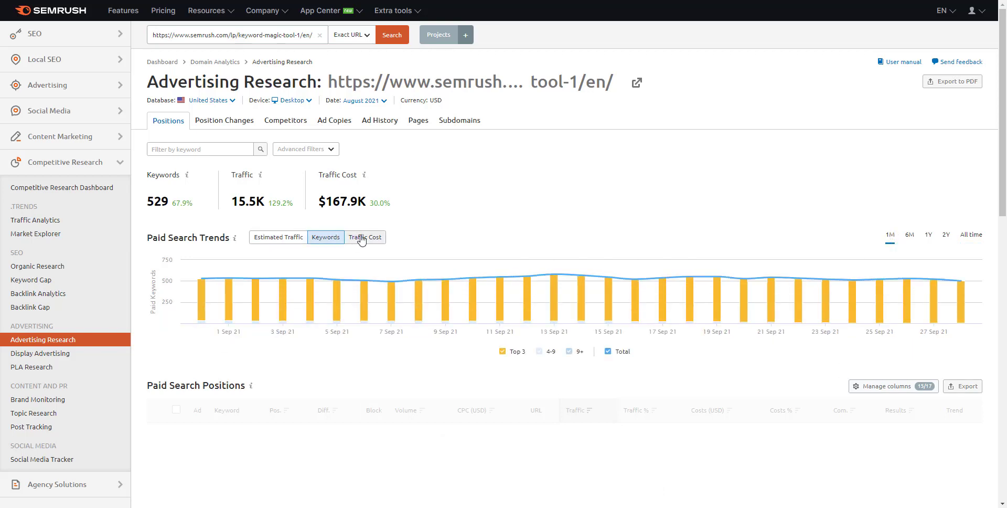
pyautogui.click(361, 239)
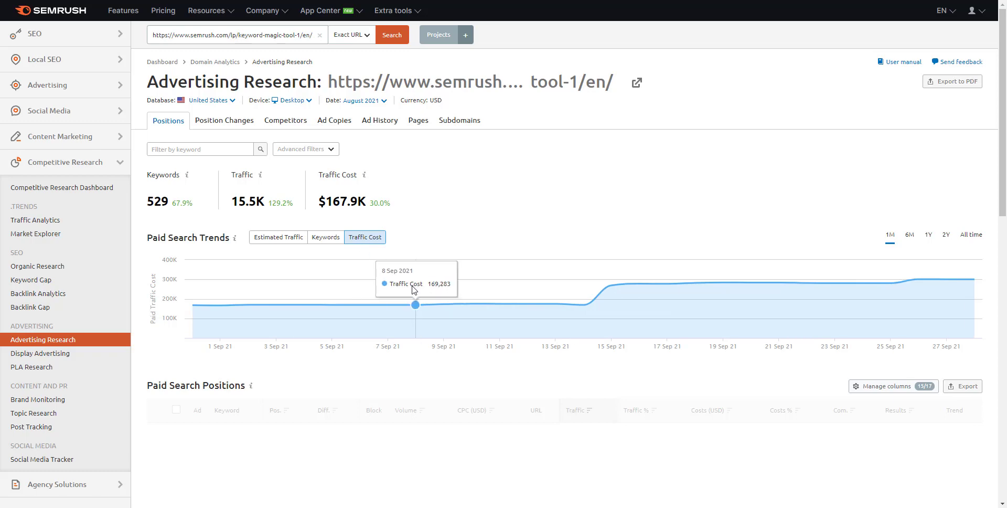
pyautogui.scroll(-7, 415, 289)
pyautogui.scroll(7, 413, 286)
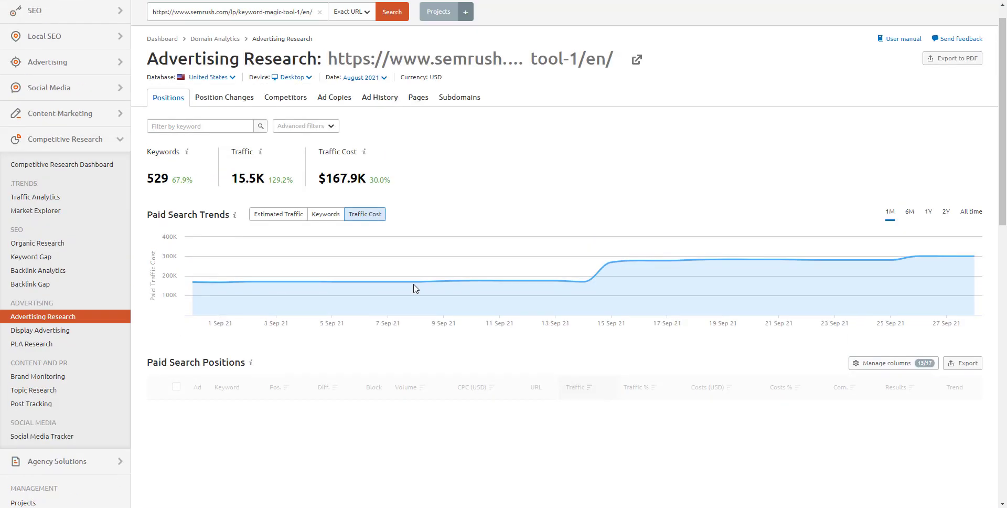
pyautogui.scroll(1, 414, 288)
pyautogui.scroll(-4, 416, 288)
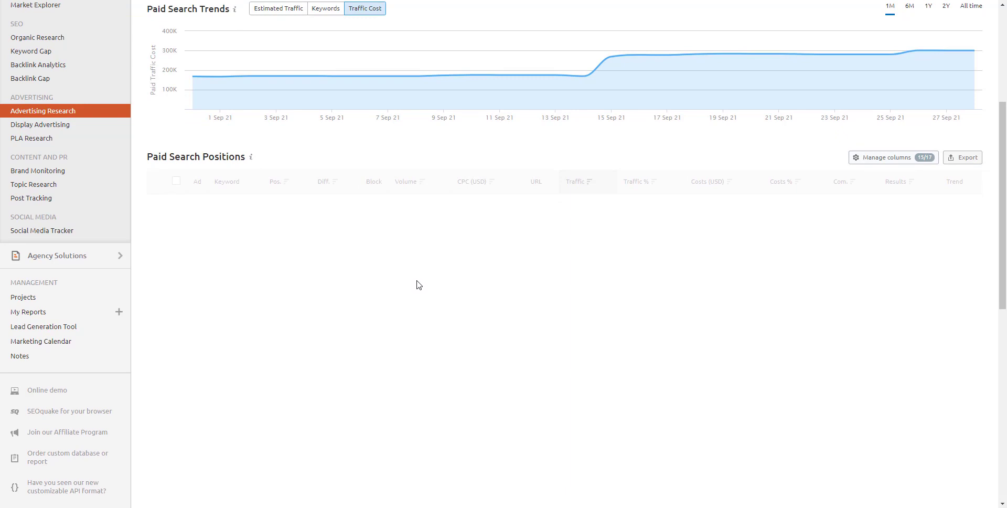
pyautogui.scroll(5, 414, 271)
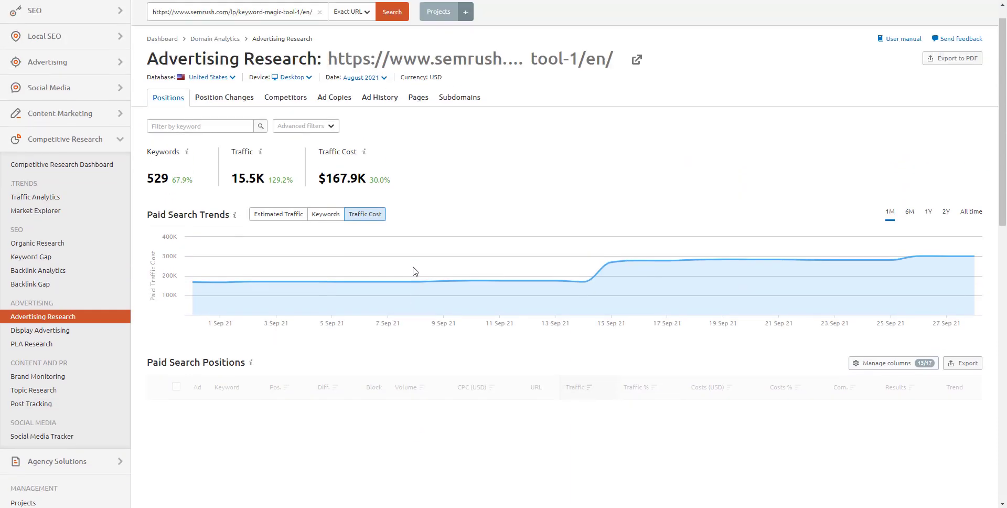
# Switch the Paid Search Trends chart to Estimated Traffic and inspect its daily values.
pyautogui.click(264, 240)
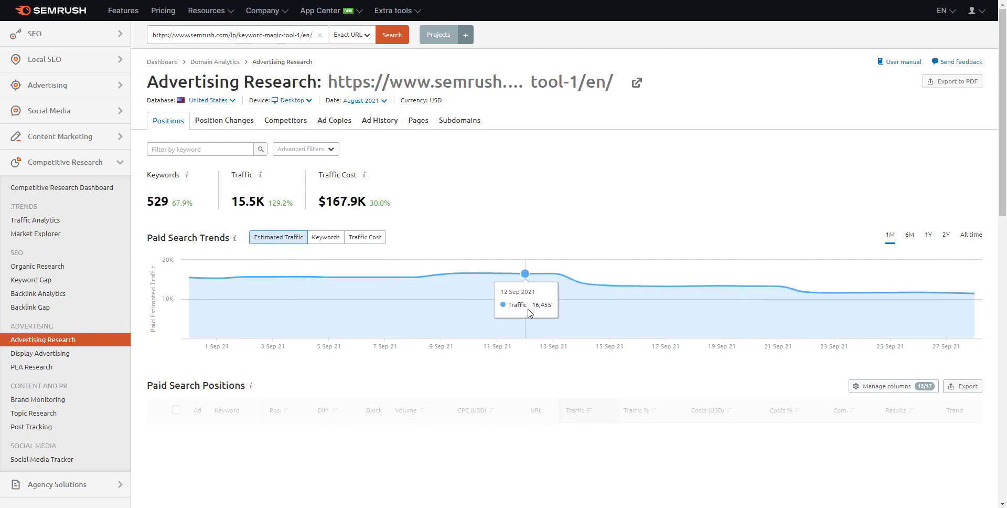
pyautogui.scroll(-1, 530, 313)
pyautogui.scroll(1, 530, 313)
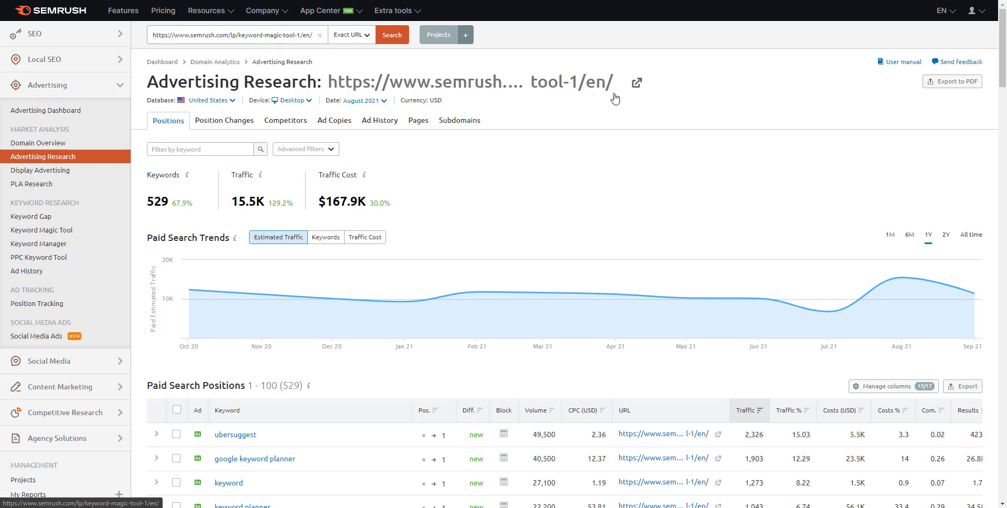
# Open the keyword-magic-tool-1 landing page itself, review its headline and accept the cookies.
pyautogui.click(636, 84)
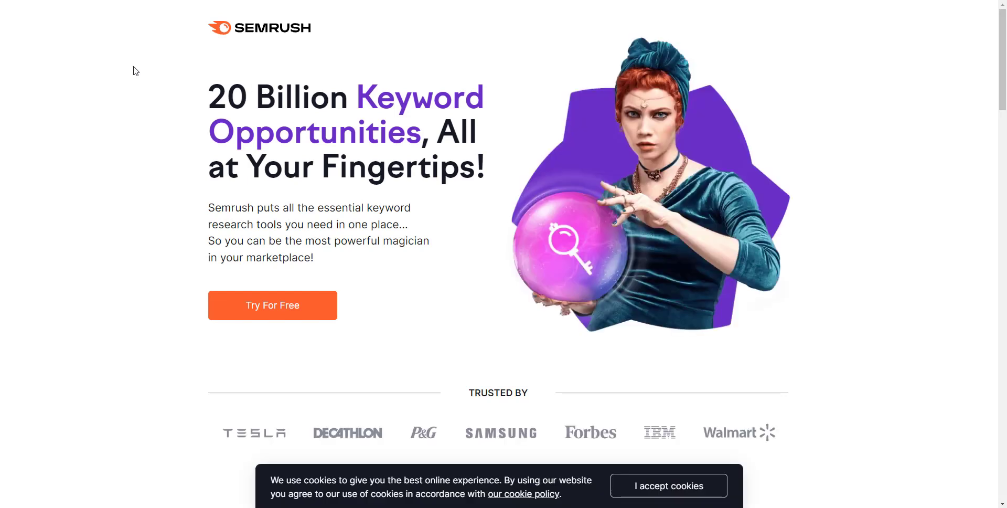
pyautogui.moveTo(179, 94); pyautogui.dragTo(517, 175)
pyautogui.click(546, 175)
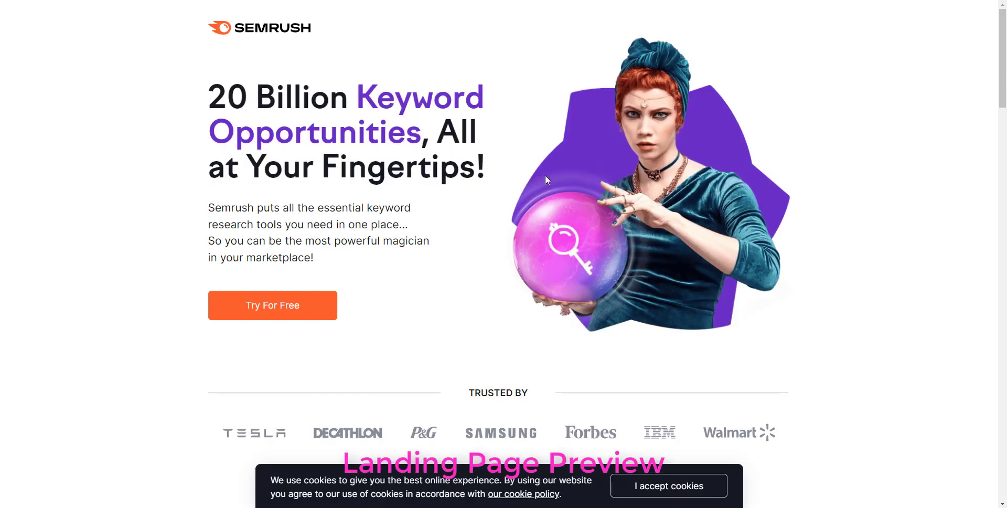
pyautogui.scroll(-4, 387, 290)
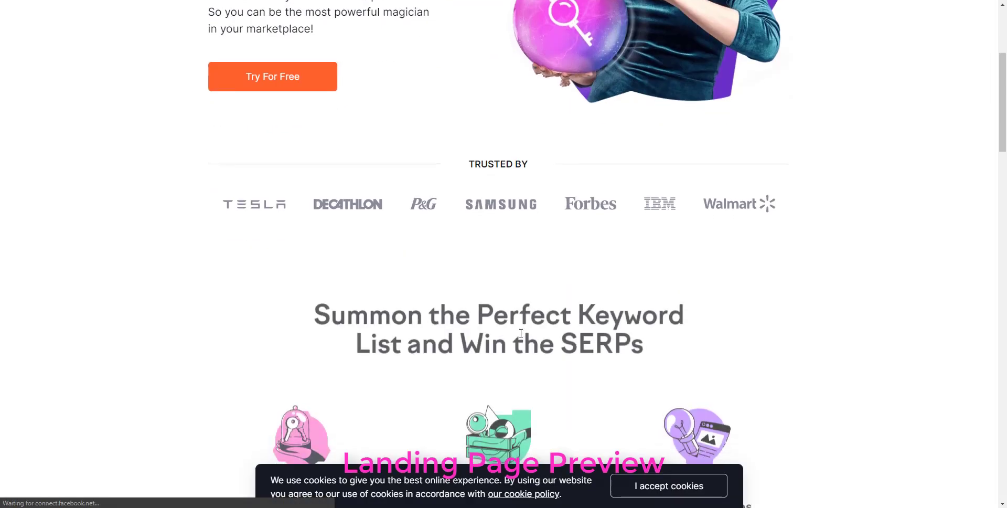
pyautogui.click(643, 488)
# Examine the landing page's sections and calls to action from beginning to end, and return to the Advertising Research report.
pyautogui.scroll(-11, 407, 265)
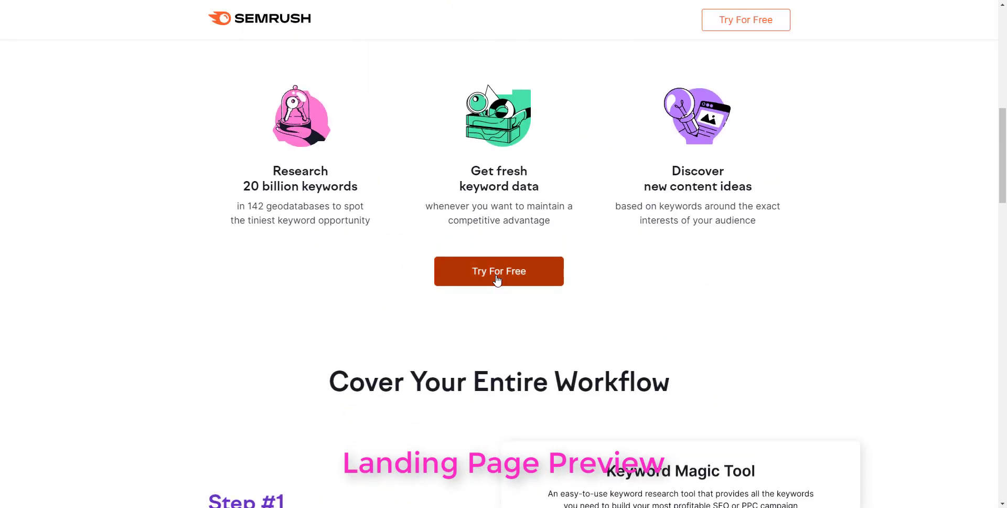
pyautogui.scroll(-13, 495, 279)
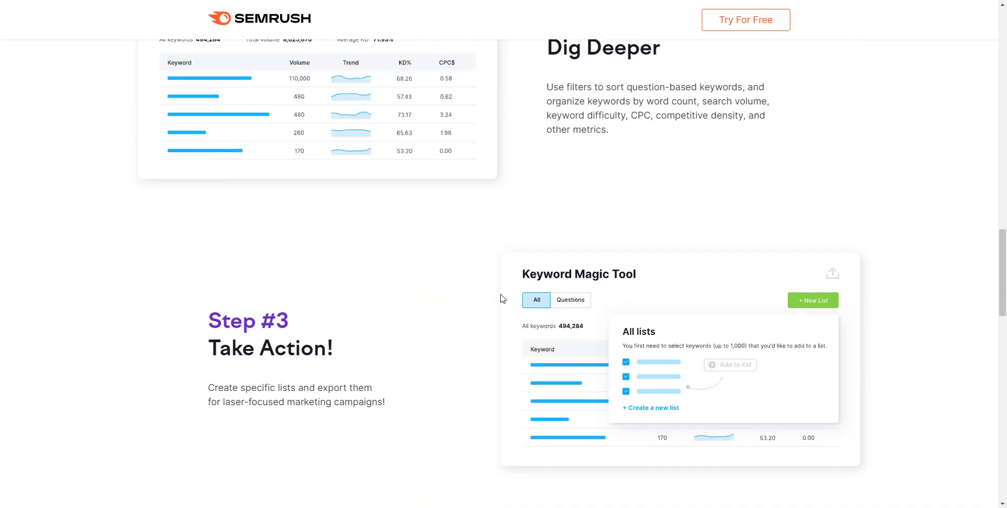
pyautogui.scroll(-3, 509, 263)
pyautogui.scroll(-12, 519, 191)
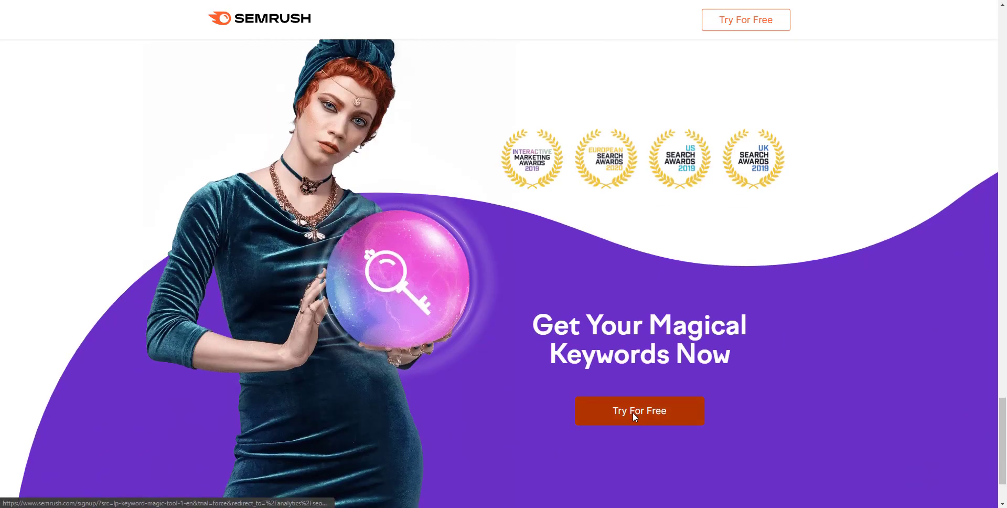
pyautogui.scroll(-2, 633, 412)
pyautogui.scroll(3, 637, 409)
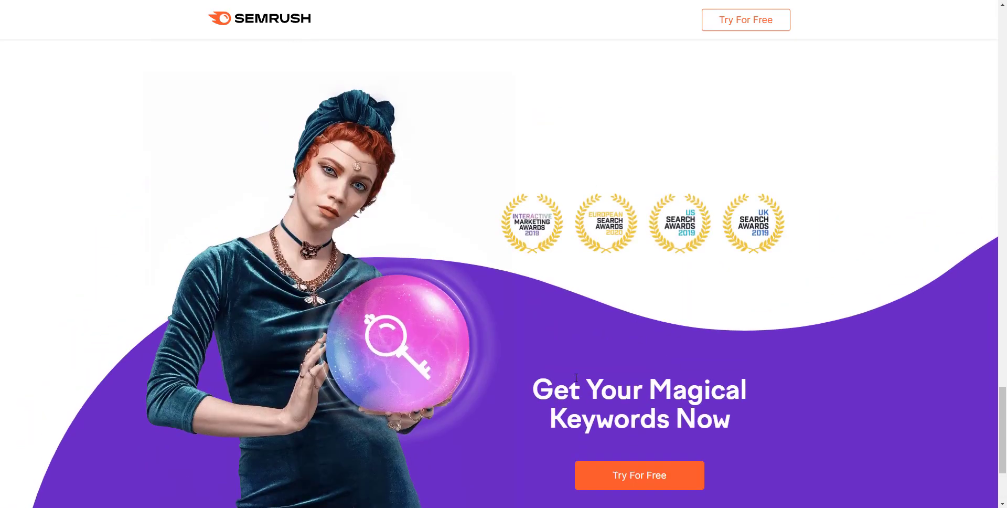
pyautogui.scroll(20, 576, 378)
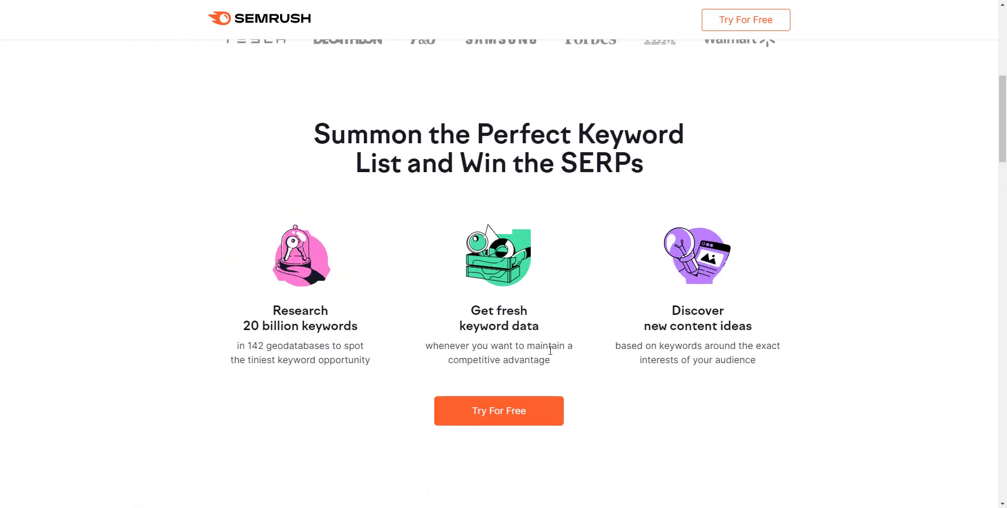
pyautogui.scroll(8, 551, 350)
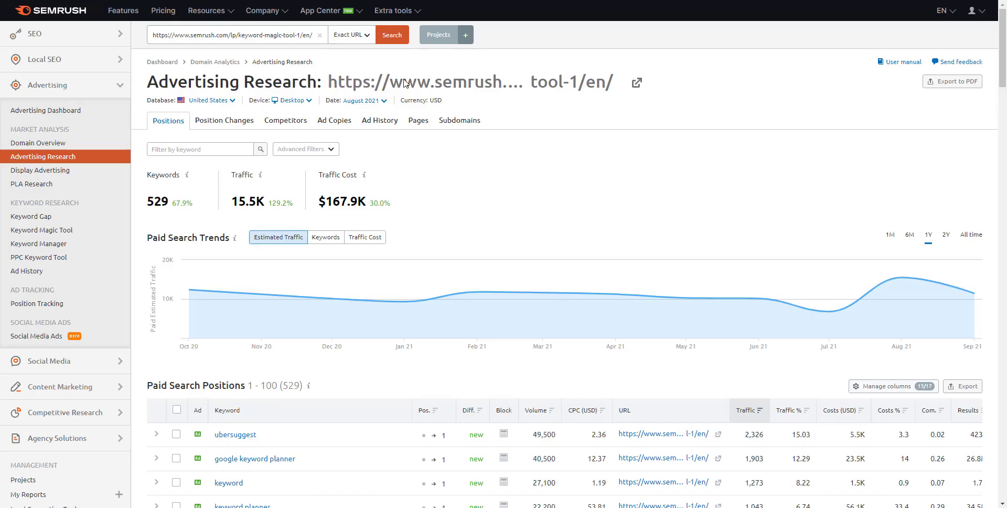
# Examine the landing page's Paid Search Positions table for each keyword's position, ad block, volume, CPC, traffic and costs.
pyautogui.scroll(-5, 423, 407)
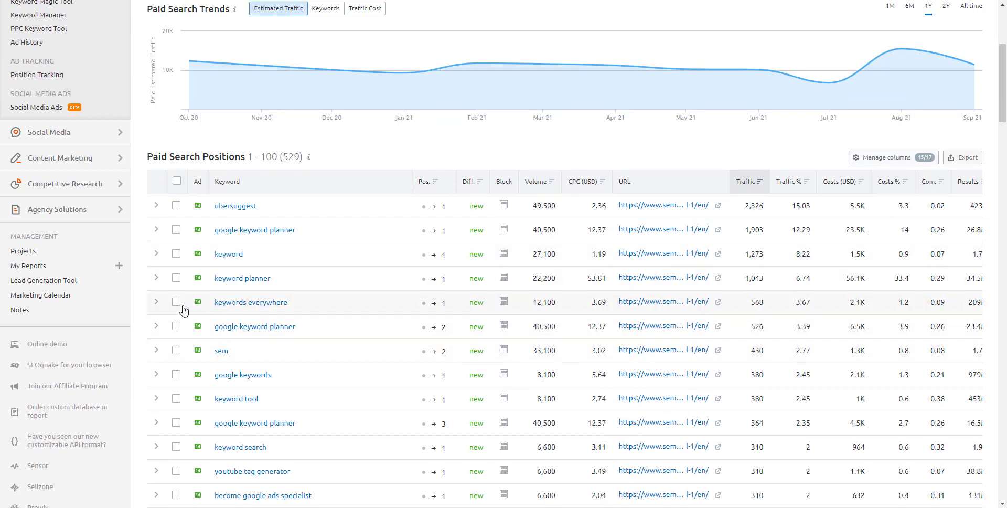
pyautogui.moveTo(196, 306)
pyautogui.scroll(-3, 428, 303)
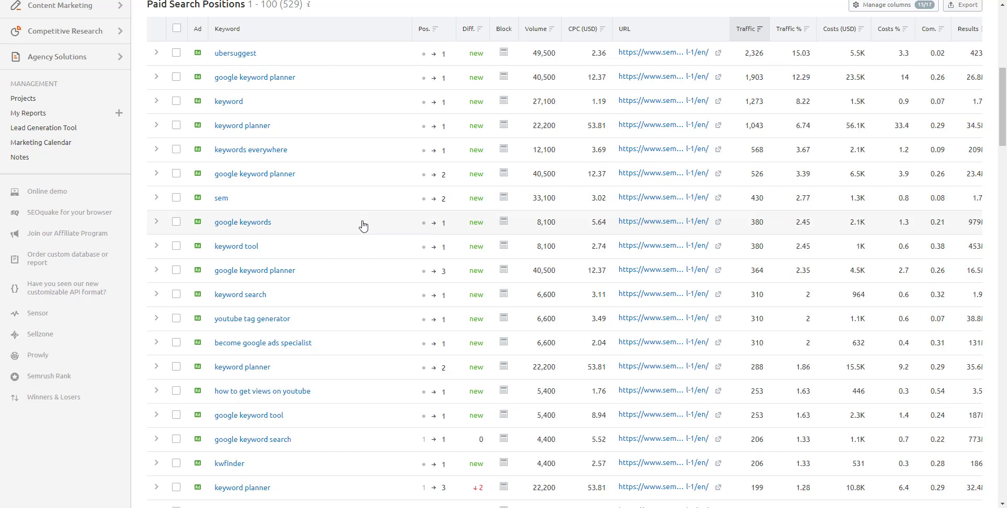
pyautogui.scroll(-3, 364, 227)
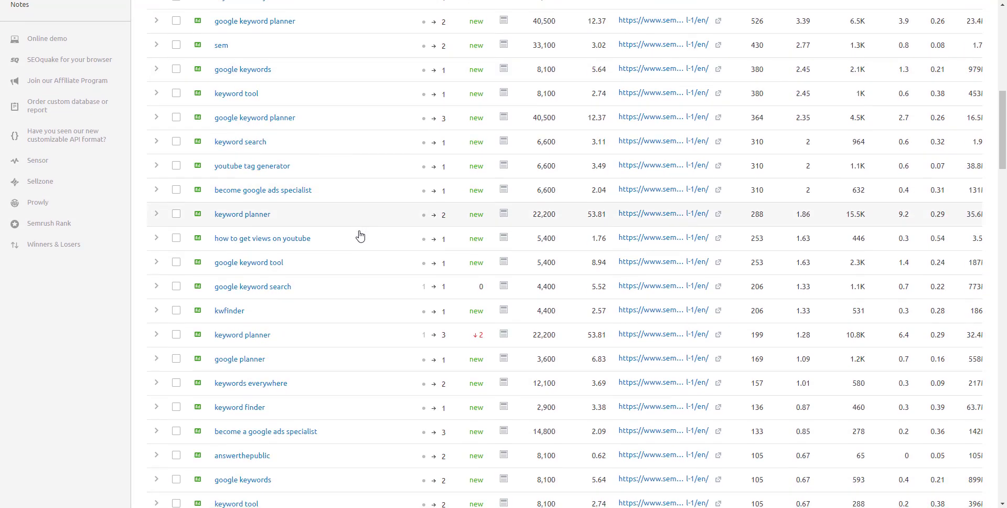
pyautogui.scroll(-3, 370, 303)
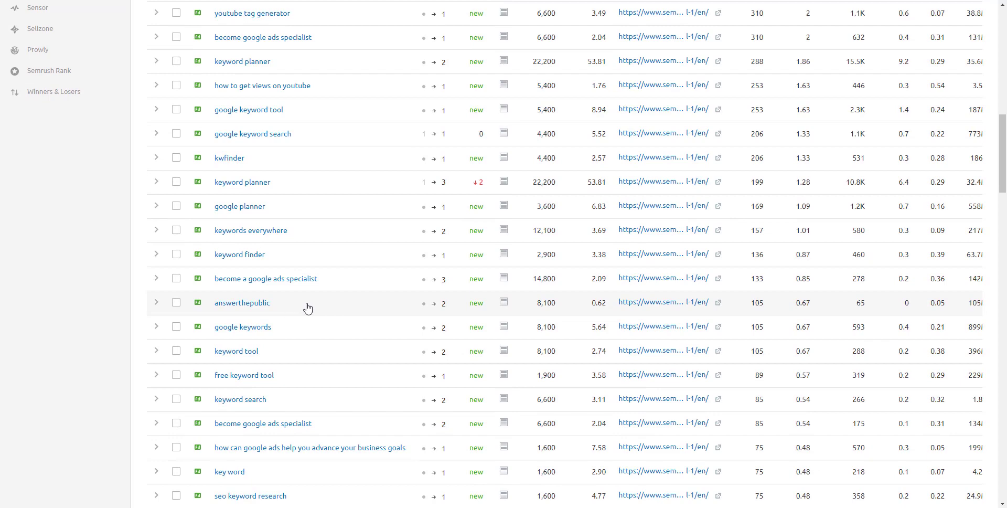
pyautogui.scroll(-5, 407, 313)
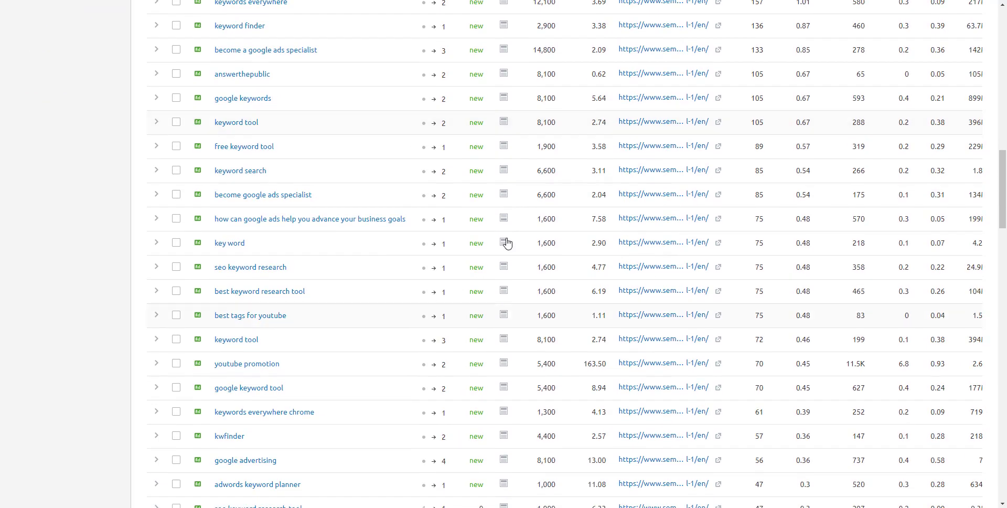
pyautogui.scroll(15, 502, 248)
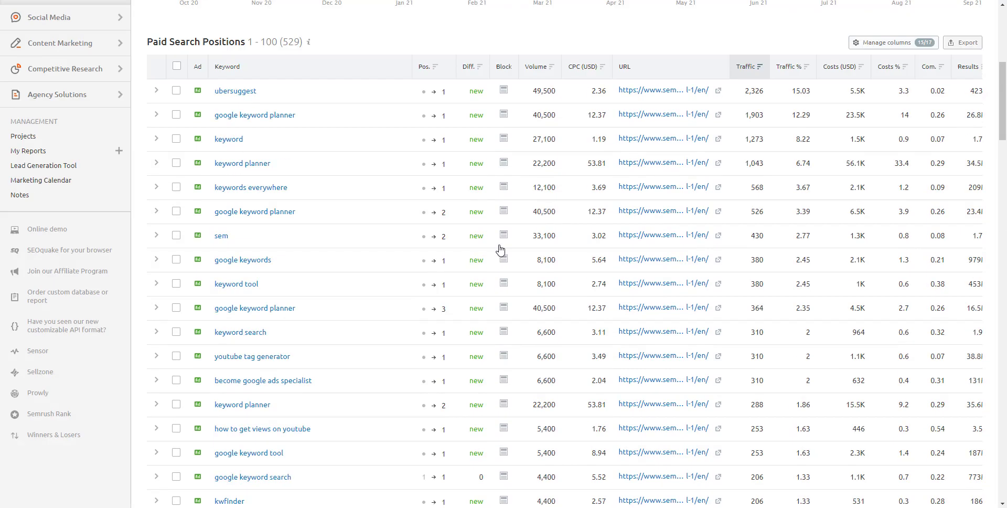
pyautogui.scroll(1, 501, 251)
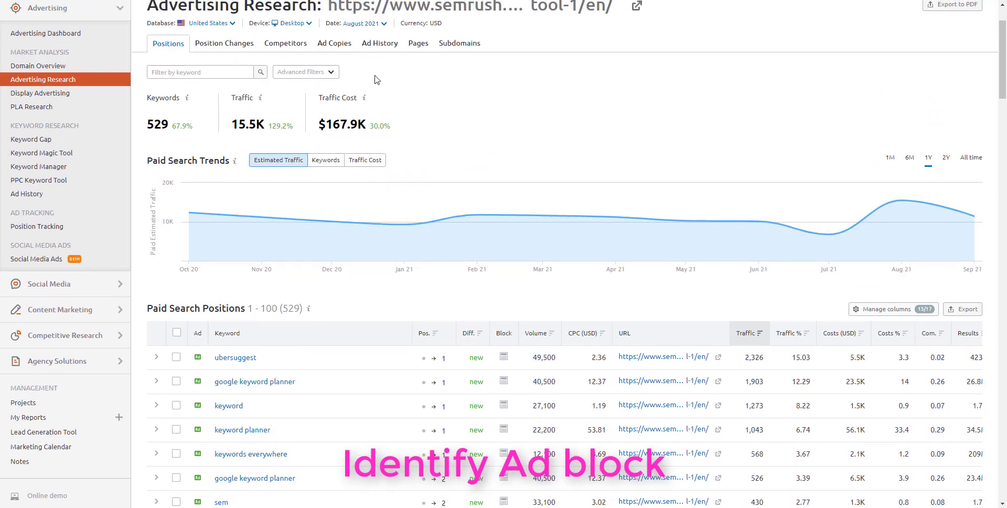
pyautogui.scroll(2, 374, 79)
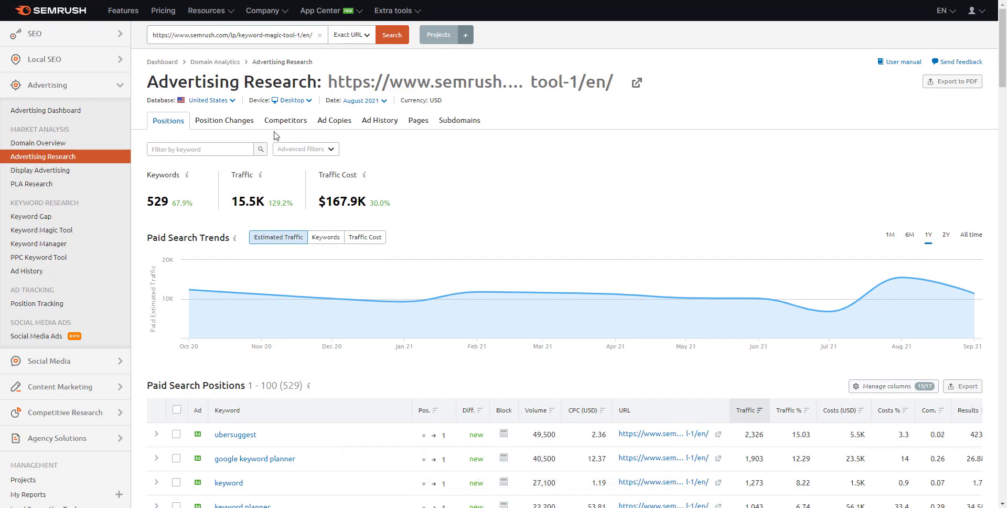
# Show the country databases available for the landing page's report, including United Kingdom.
pyautogui.click(210, 101)
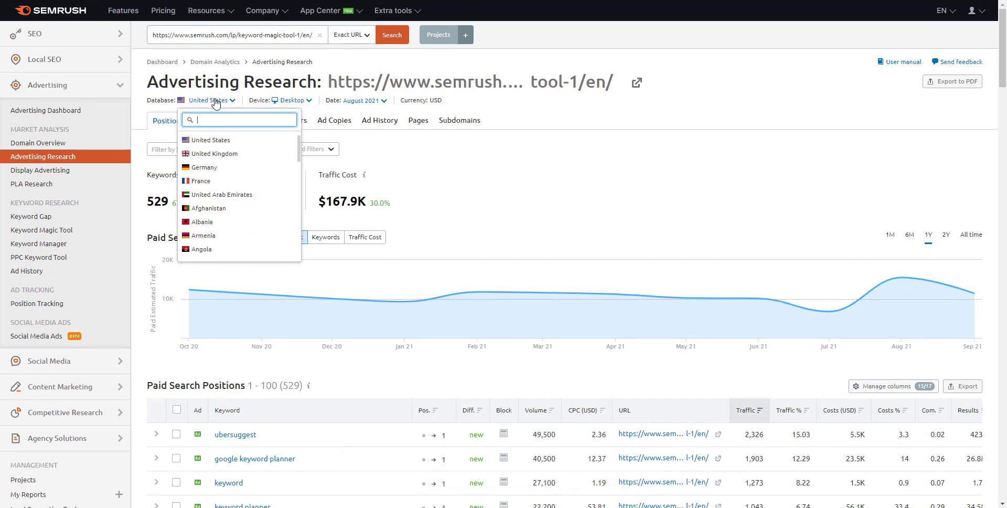
pyautogui.click(221, 154)
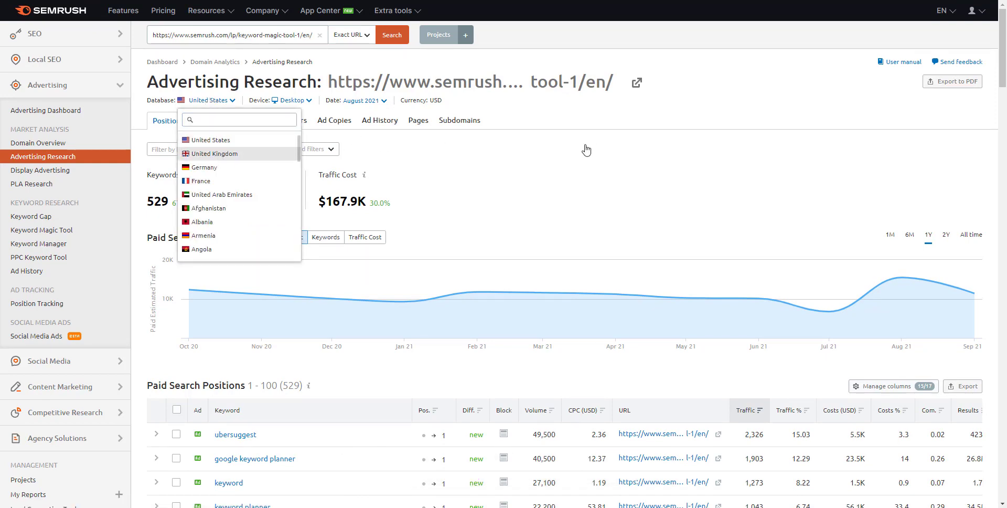